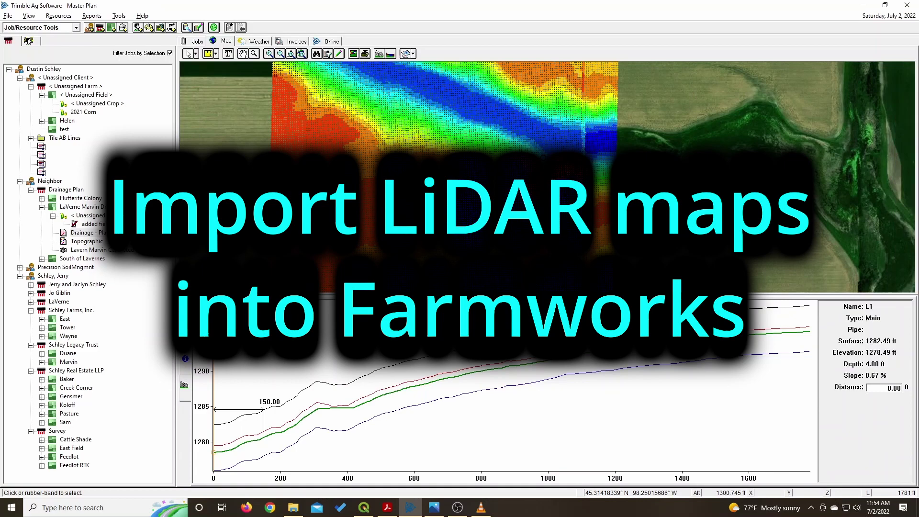
# - Read L1 surface, depth and slope at about 730, 1043 and 1390 ft, the upper end, and 600 ft
pyautogui.click(458, 380)
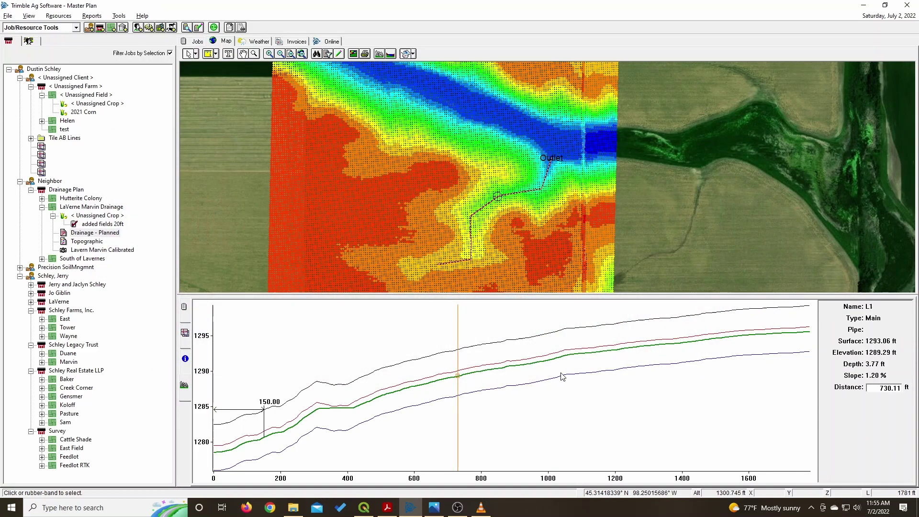
pyautogui.click(562, 377)
pyautogui.click(679, 360)
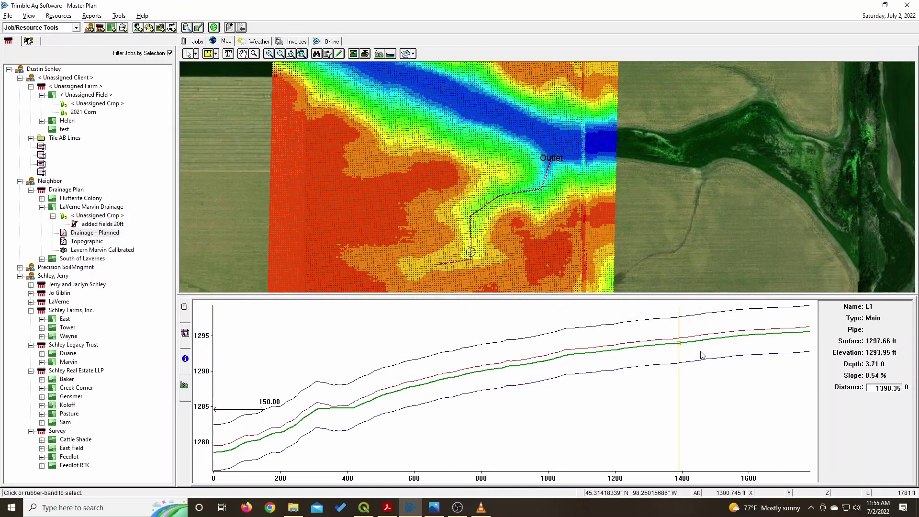
pyautogui.click(760, 346)
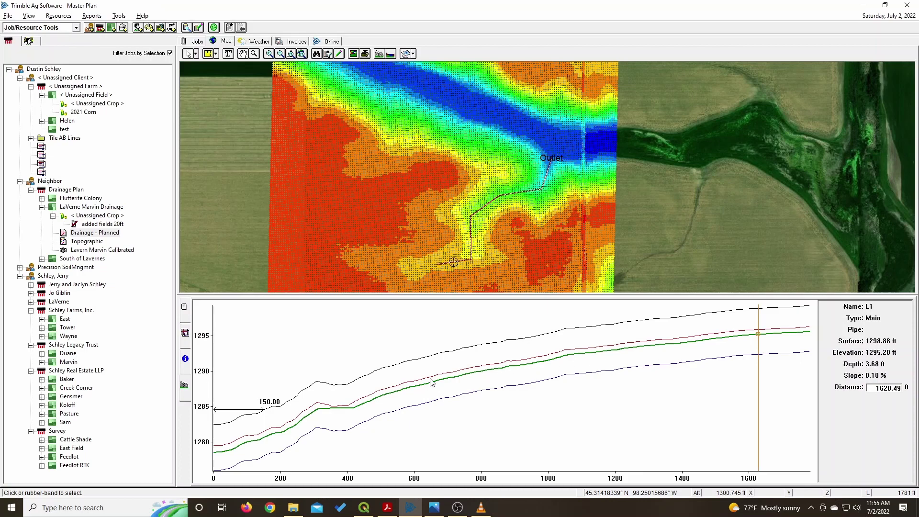
pyautogui.click(416, 384)
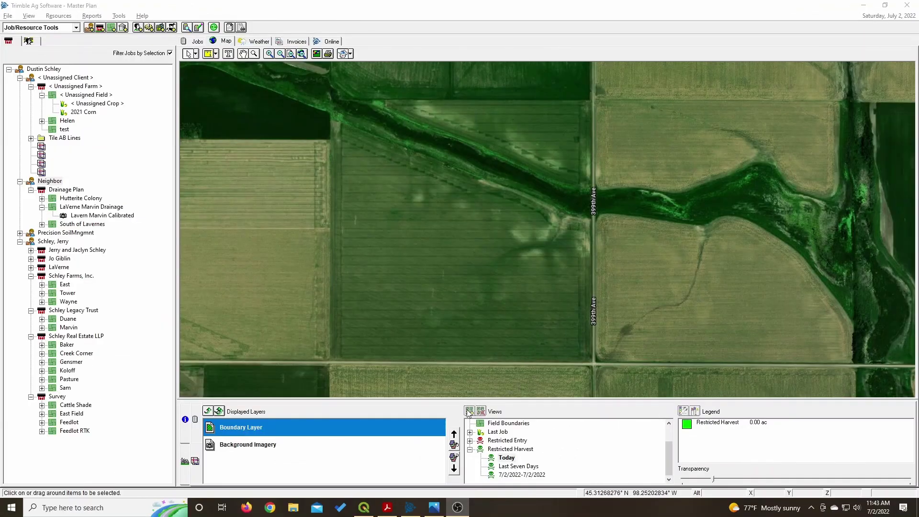
# - Bring the LiDAR Map project forward in QGIS and search the Processing Toolbox for 'clip rast'
pyautogui.click(366, 509)
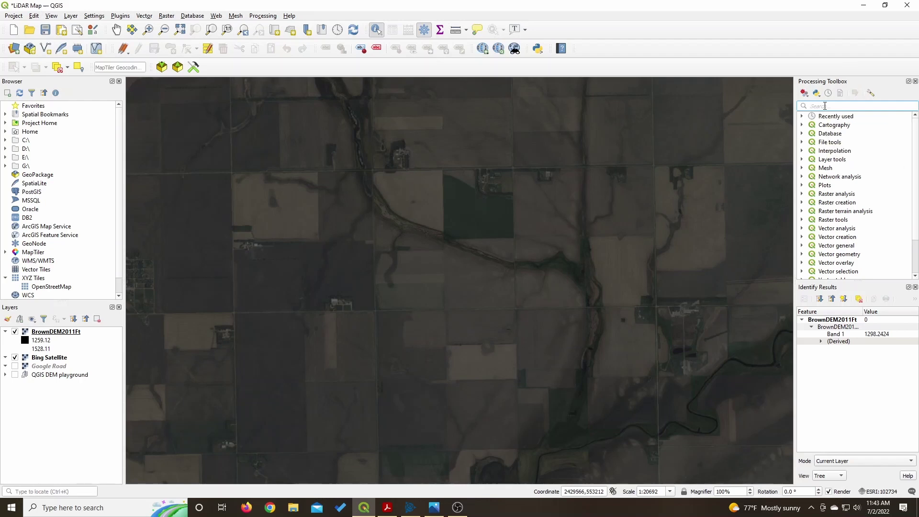
pyautogui.write('clip')
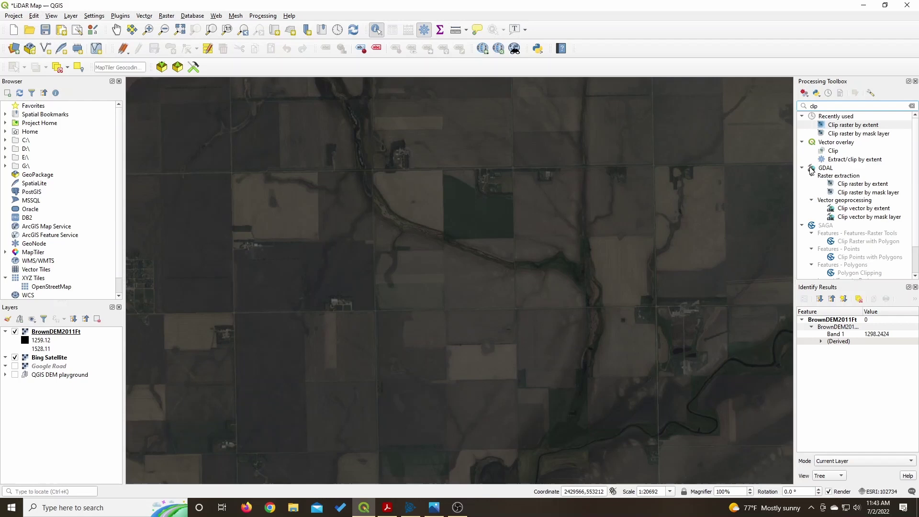
pyautogui.write(' raster')
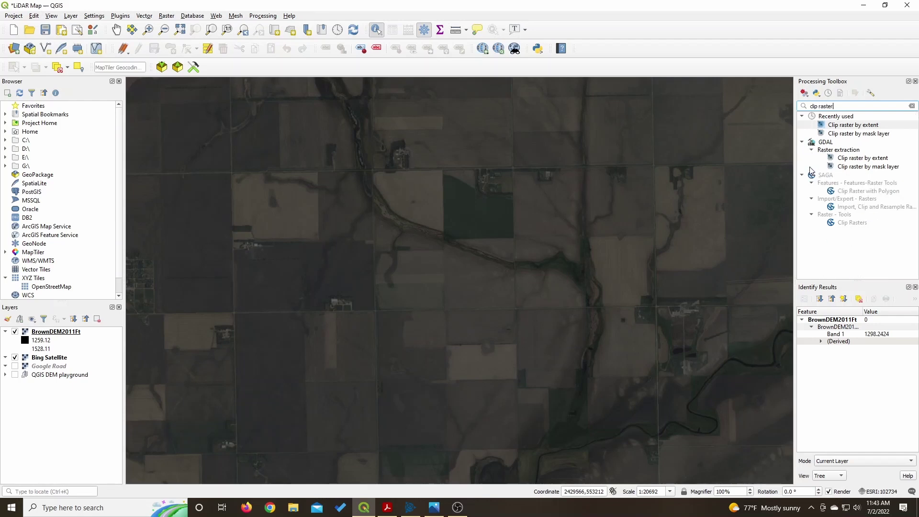
# - Run Clip raster by extent on BrownDEM2011Ft using a rectangle drawn on the canvas around the field
pyautogui.doubleClick(846, 126)
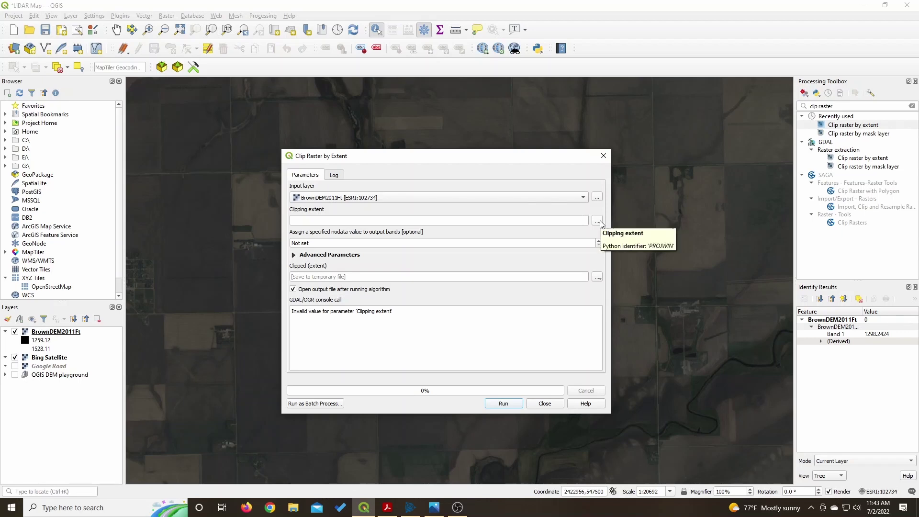
pyautogui.click(598, 222)
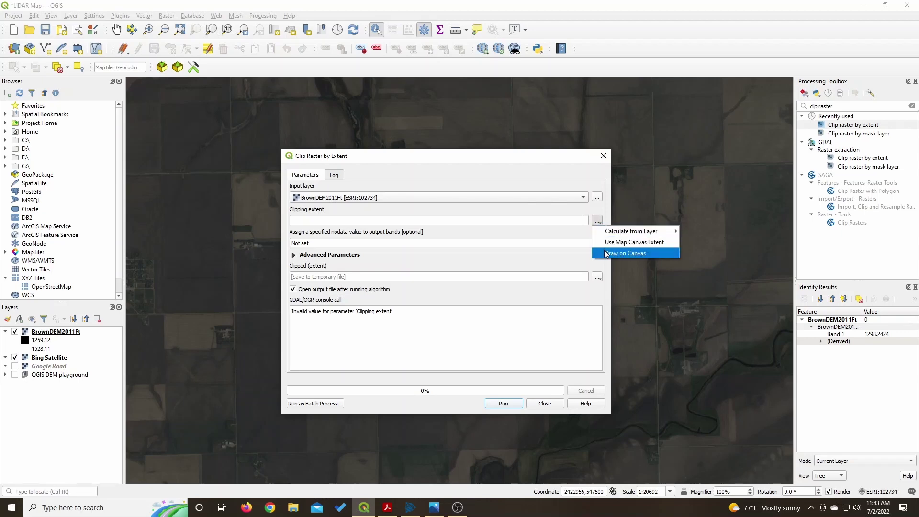
pyautogui.click(623, 254)
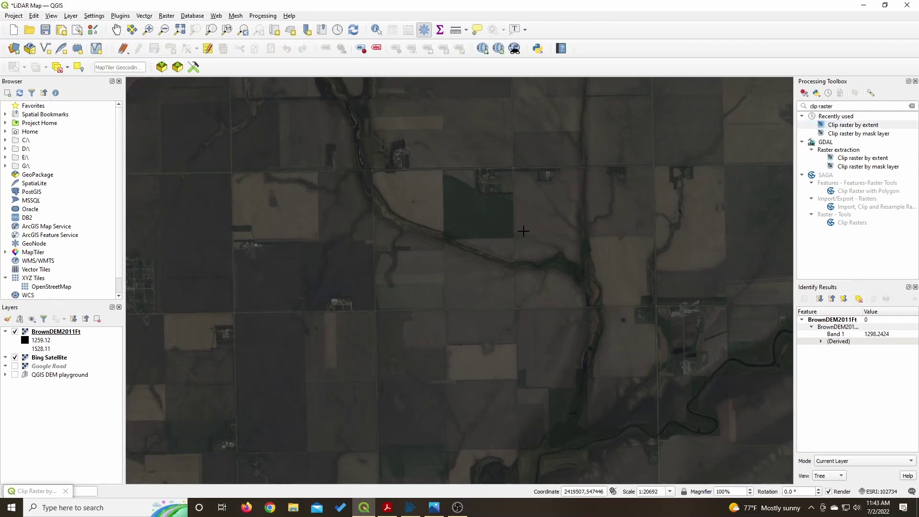
pyautogui.moveTo(523, 232)
pyautogui.mouseDown()
pyautogui.moveTo(514, 279)
pyautogui.moveTo(435, 316)
pyautogui.mouseUp()
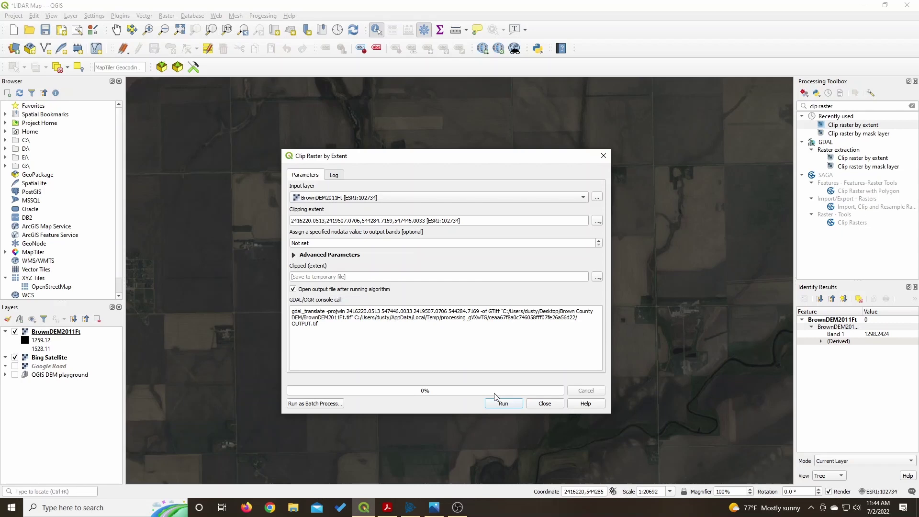
pyautogui.click(503, 405)
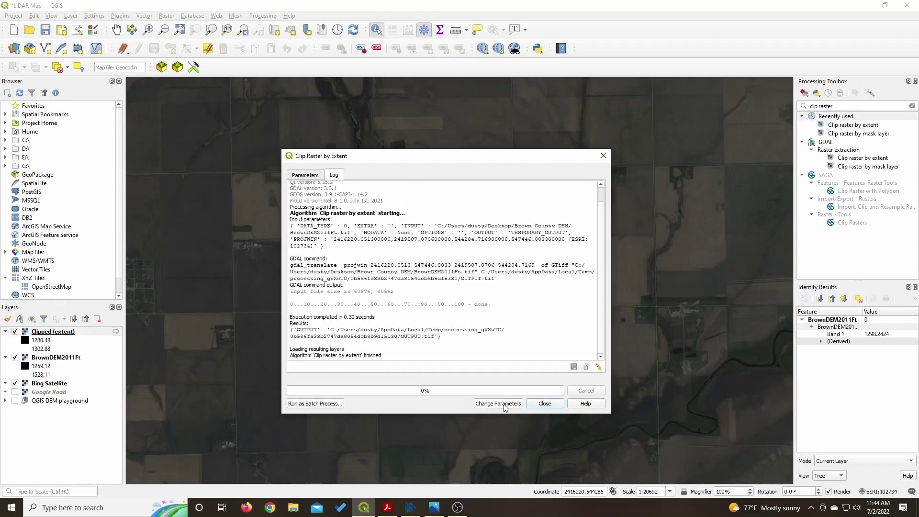
pyautogui.click(545, 404)
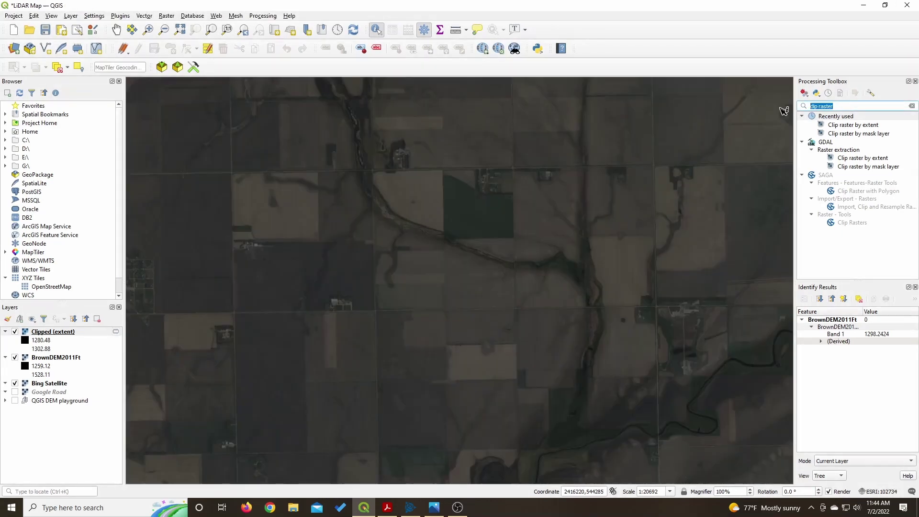
# - Find the Warp (reproject) tool by searching 'warp' in the toolbox
pyautogui.write('run war')
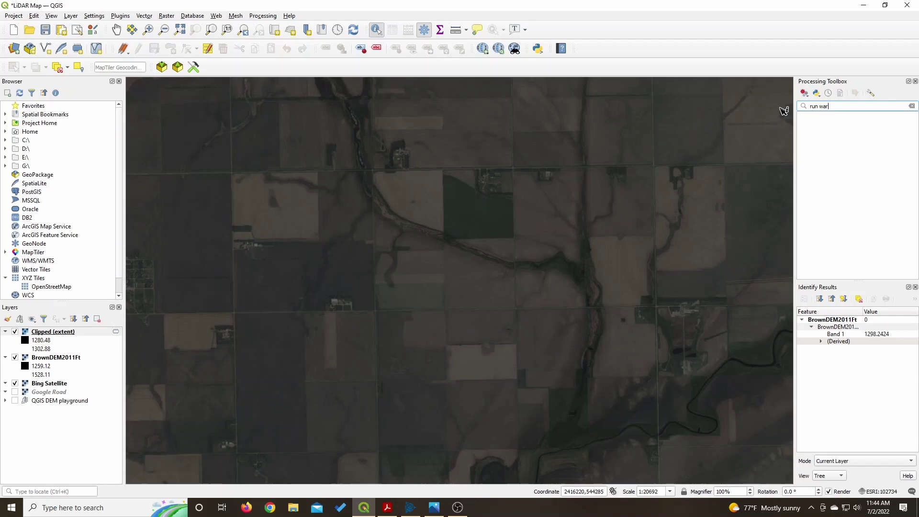
pyautogui.press('BackSpace')
pyautogui.press('BackSpace')
pyautogui.press('BackSpace')
pyautogui.press('BackSpace')
pyautogui.press('BackSpace')
pyautogui.press('BackSpace')
pyautogui.press('BackSpace')
pyautogui.write('warp')
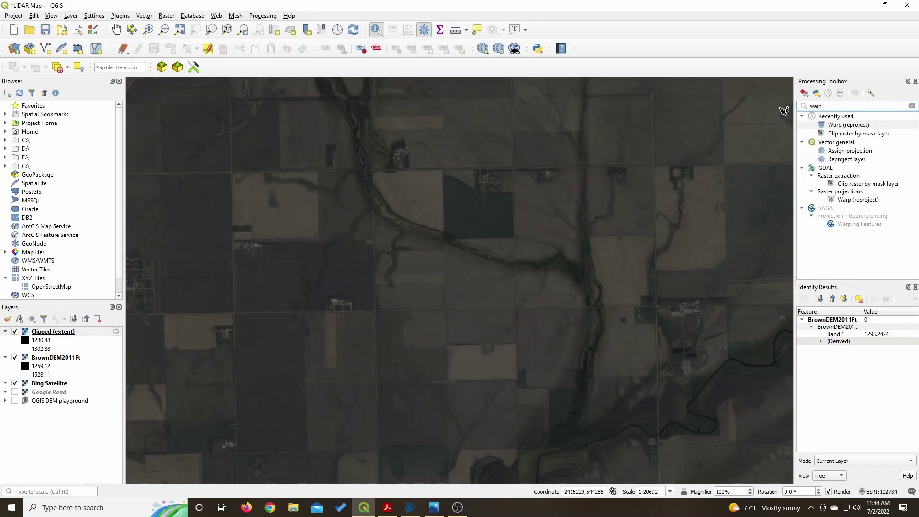
pyautogui.doubleClick(832, 125)
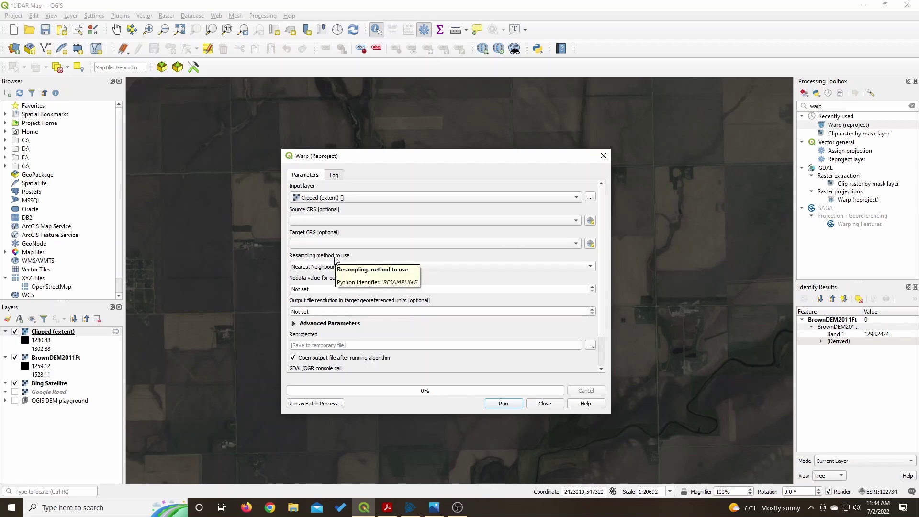
# - Warp the clipped DEM with source and target CRS ESRI:102734 at 20 ft resolution
pyautogui.click(326, 222)
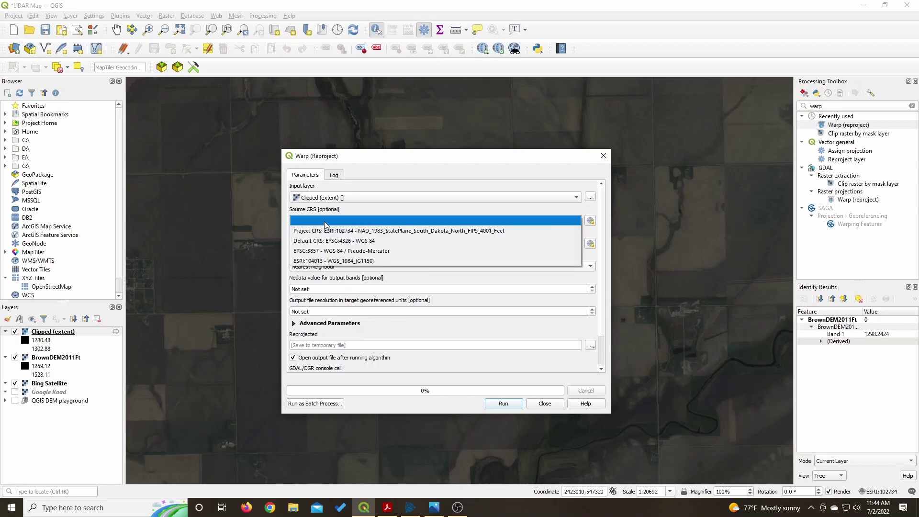
pyautogui.click(324, 230)
pyautogui.click(324, 244)
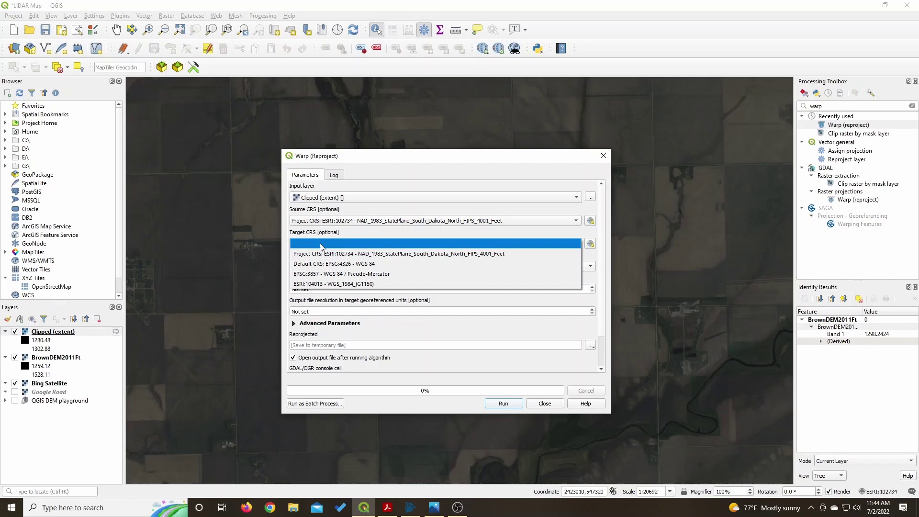
pyautogui.click(324, 254)
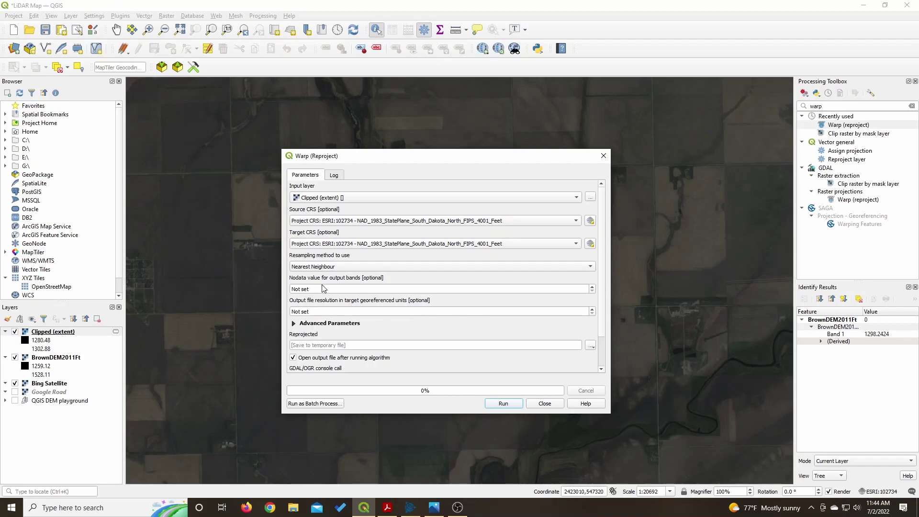
pyautogui.click(322, 311)
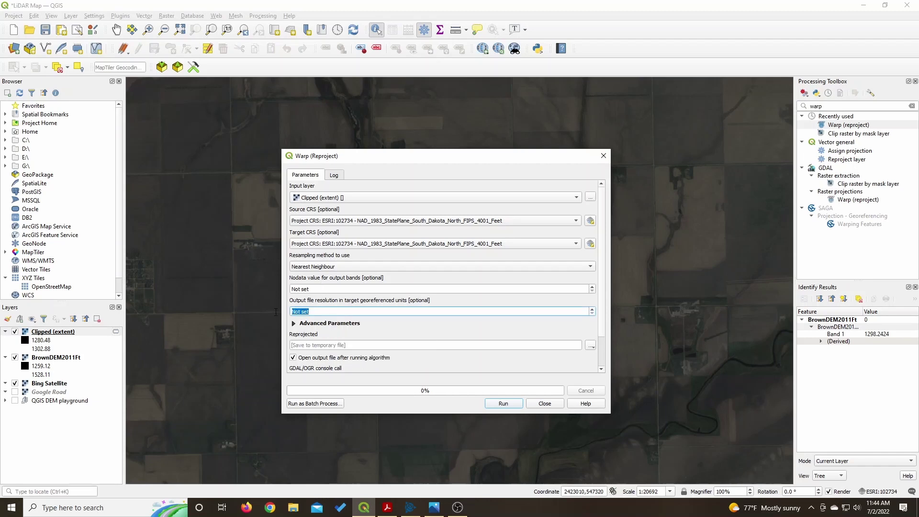
pyautogui.write('20')
pyautogui.click(493, 405)
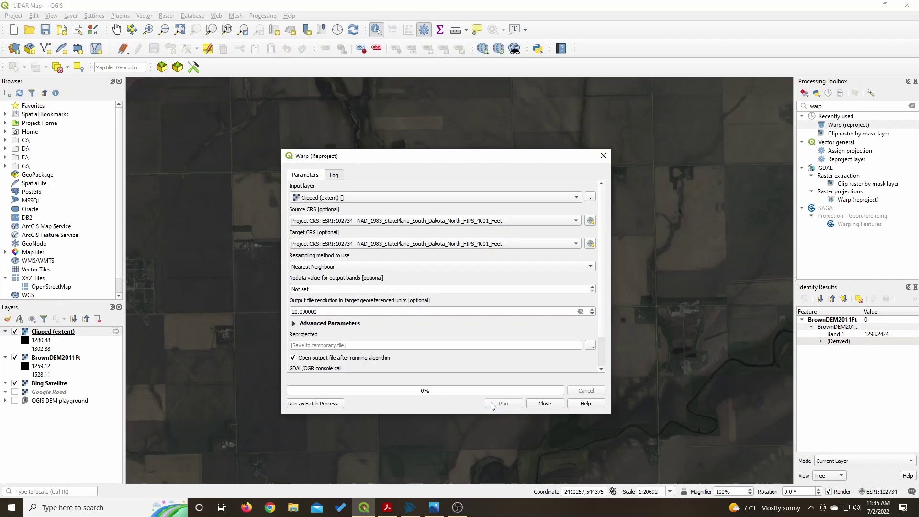
pyautogui.press('Escape')
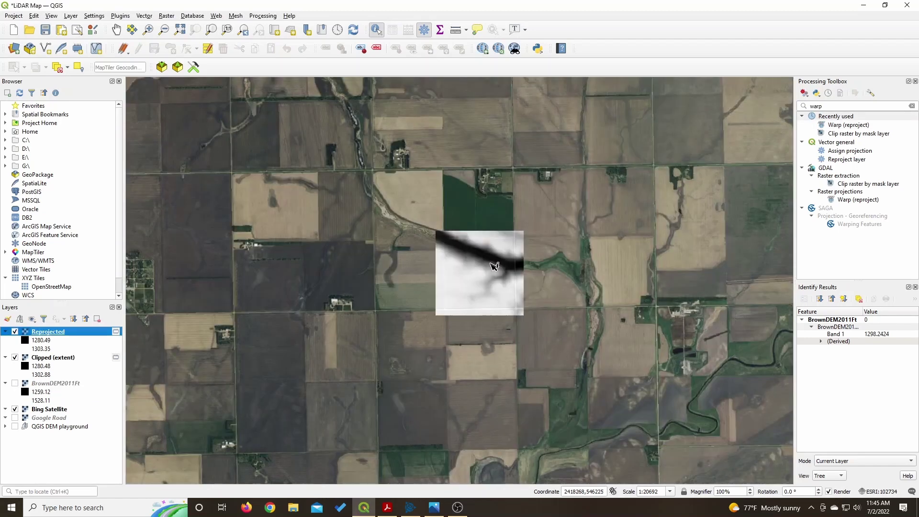
pyautogui.scroll(5, 494, 264)
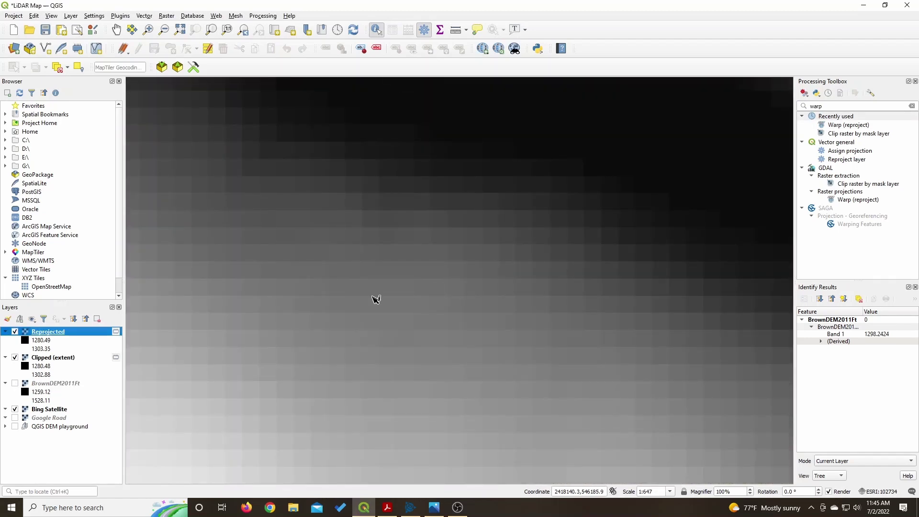
pyautogui.click(456, 29)
pyautogui.scroll(1, 275, 261)
pyautogui.click(258, 297)
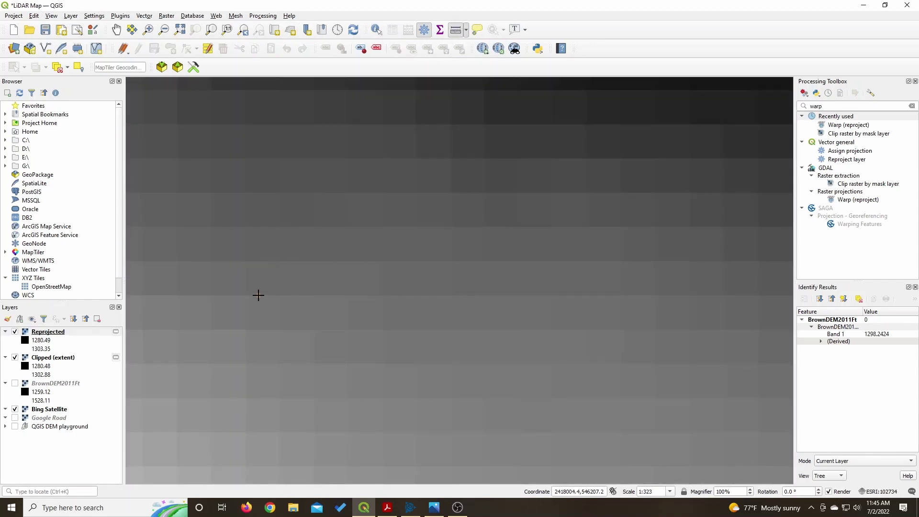
pyautogui.click(258, 331)
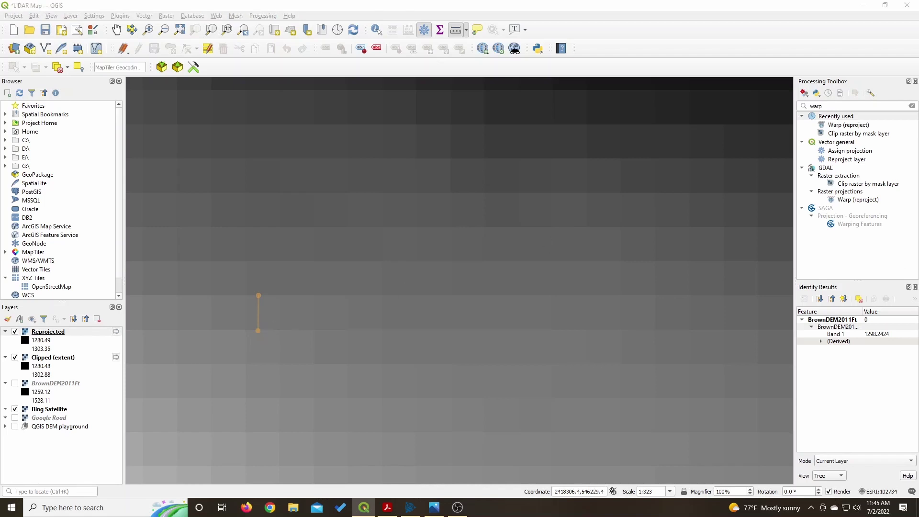
pyautogui.click(622, 302)
pyautogui.click(630, 326)
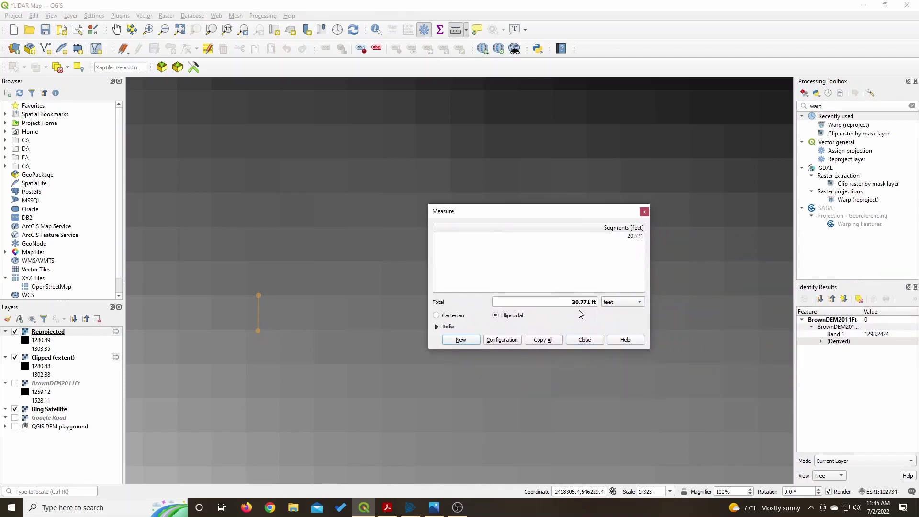
pyautogui.click(585, 340)
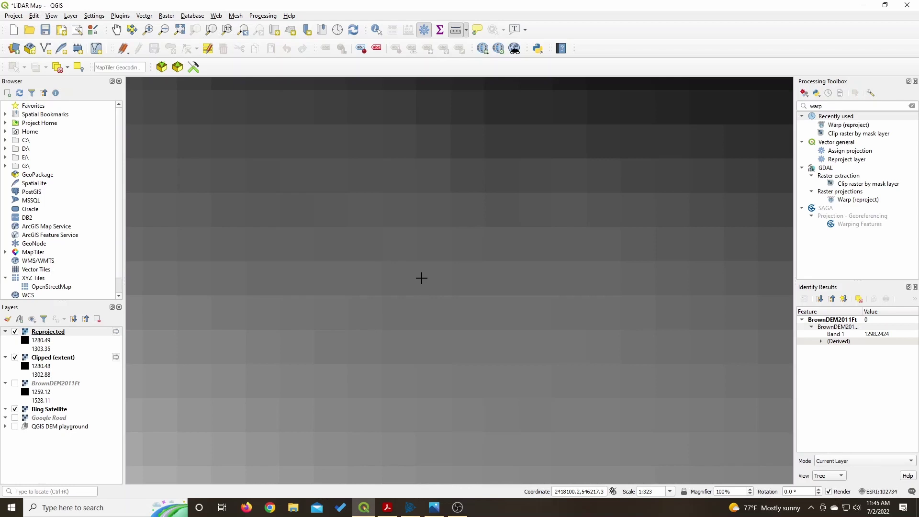
pyautogui.scroll(-1, 452, 171)
pyautogui.scroll(-4, 452, 170)
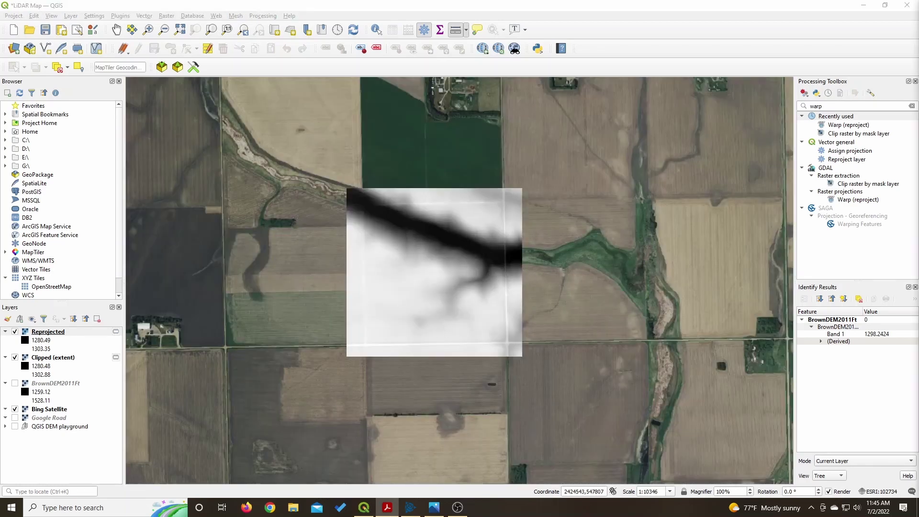
# - Search 'pixel to points' and run Raster pixels to points on the Reprojected layer
pyautogui.doubleClick(851, 106)
pyautogui.write('pixel')
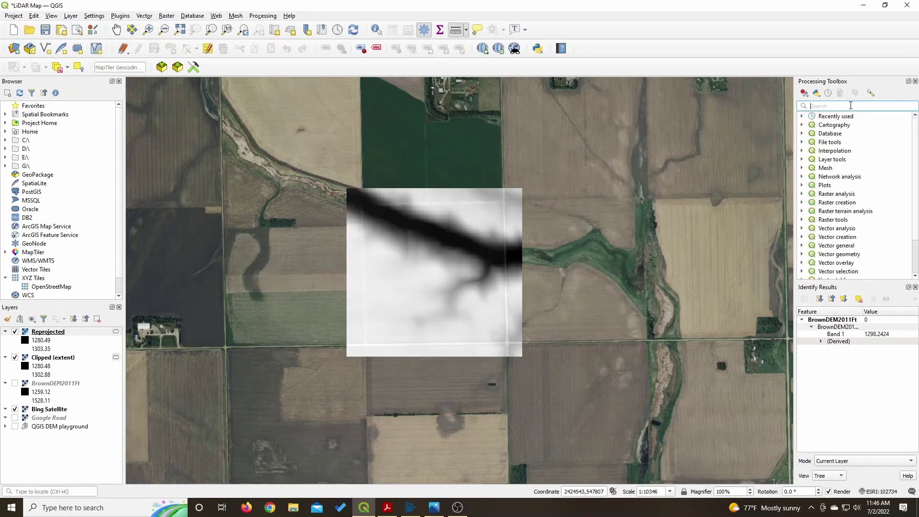
pyautogui.write(' to points')
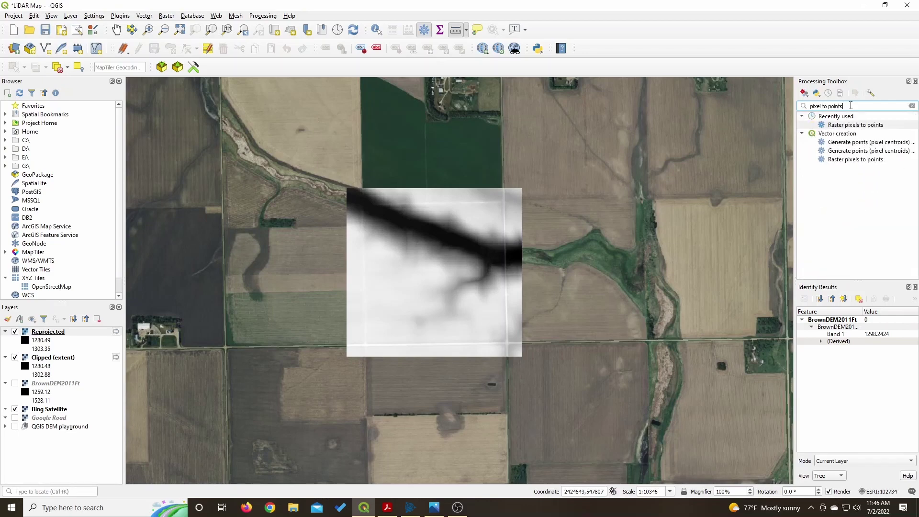
pyautogui.doubleClick(851, 125)
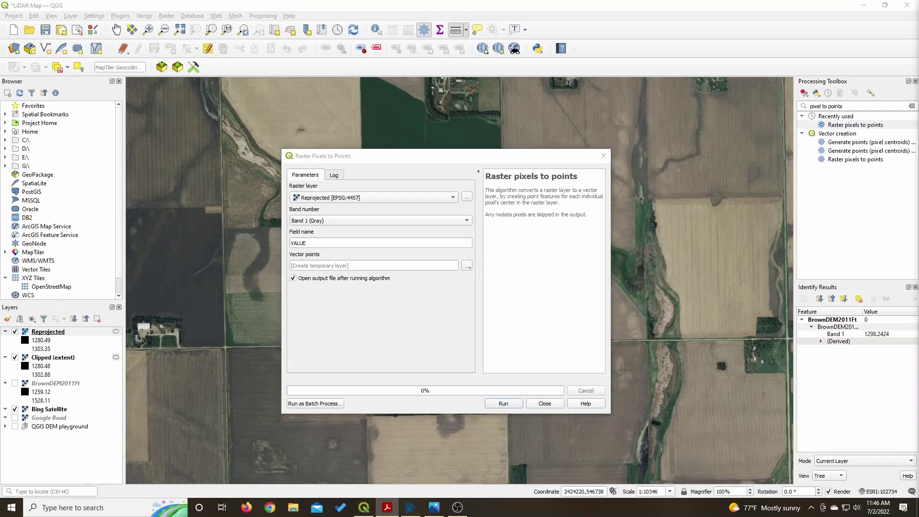
pyautogui.click(503, 403)
pyautogui.click(545, 403)
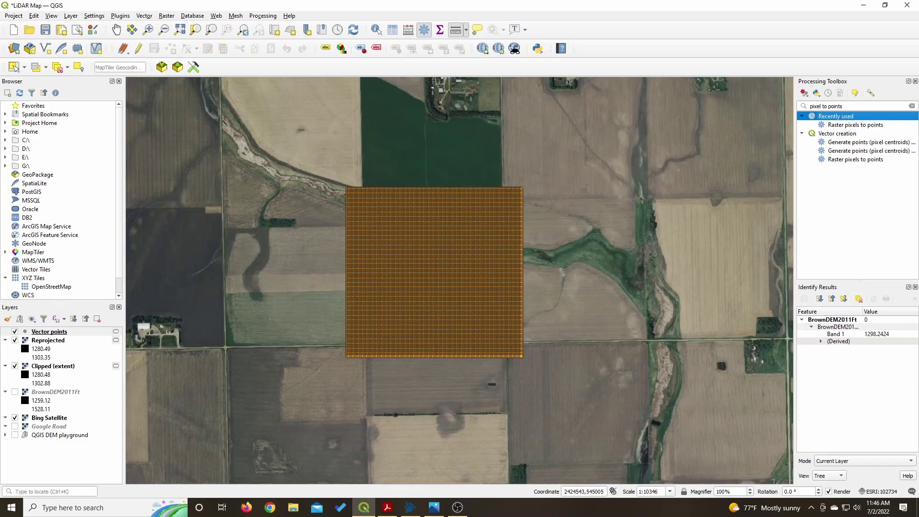
# - Rerun Raster pixels to points on the Reprojected elevation layer to produce Vector points
pyautogui.click(913, 106)
pyautogui.hotkey('ctrl', 'd')
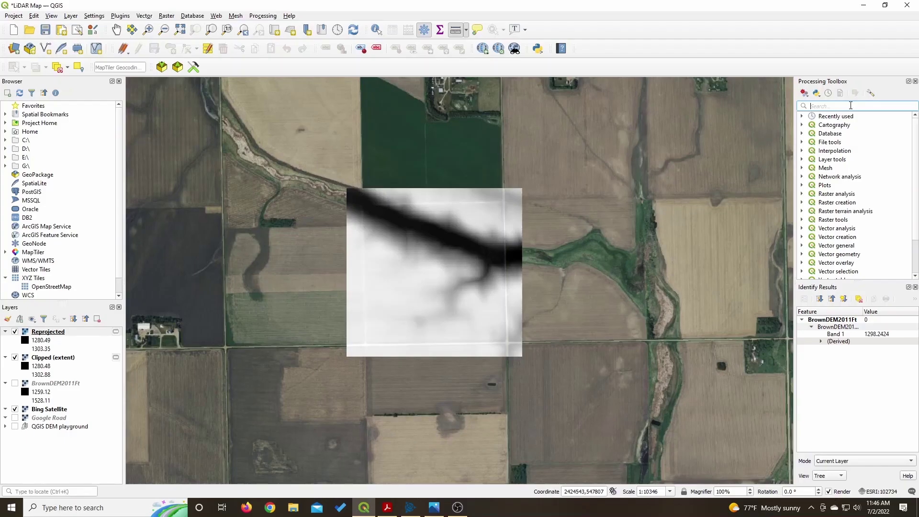
pyautogui.write('pixel ')
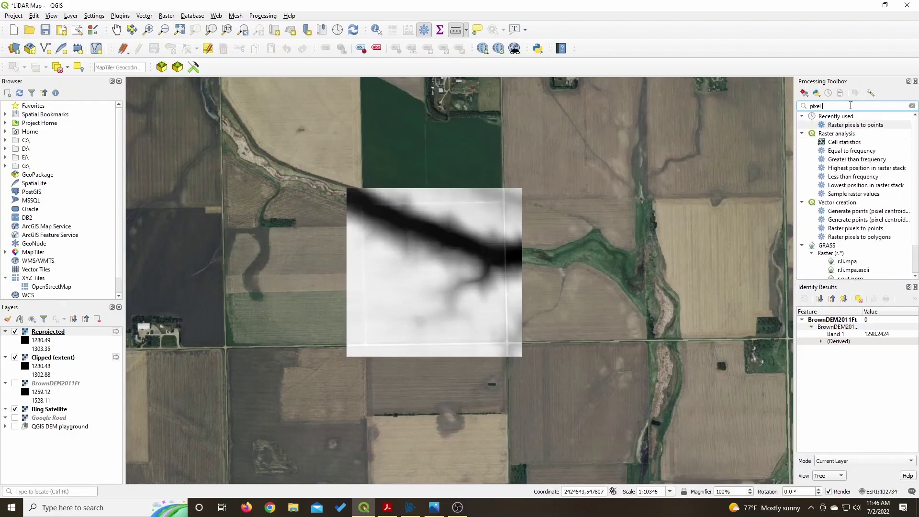
pyautogui.write('to points')
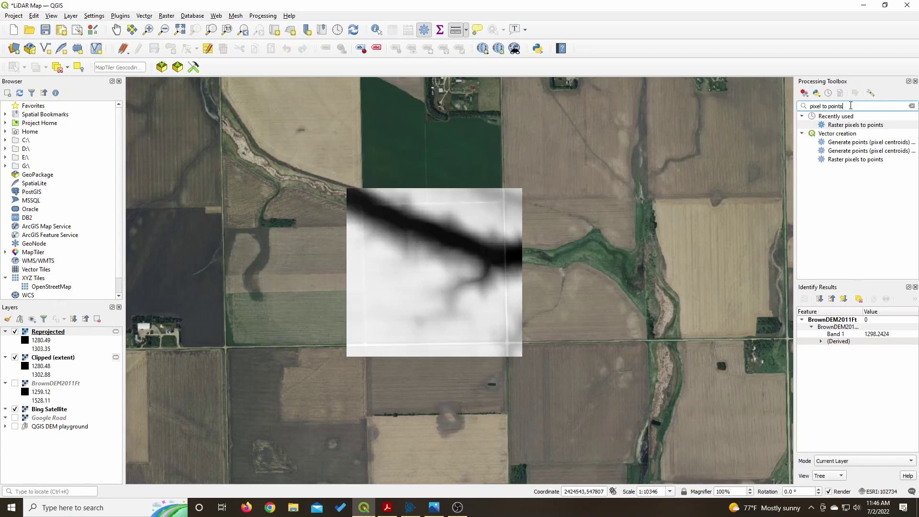
pyautogui.doubleClick(847, 125)
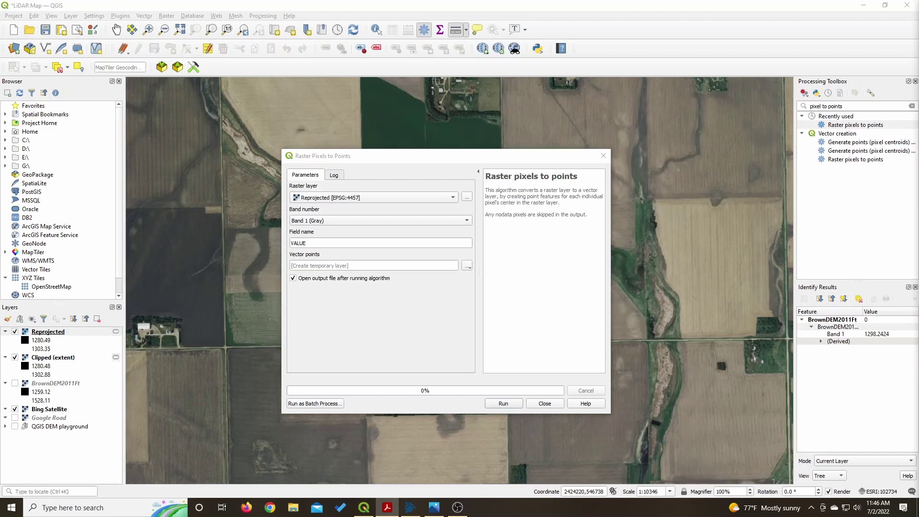
pyautogui.click(508, 404)
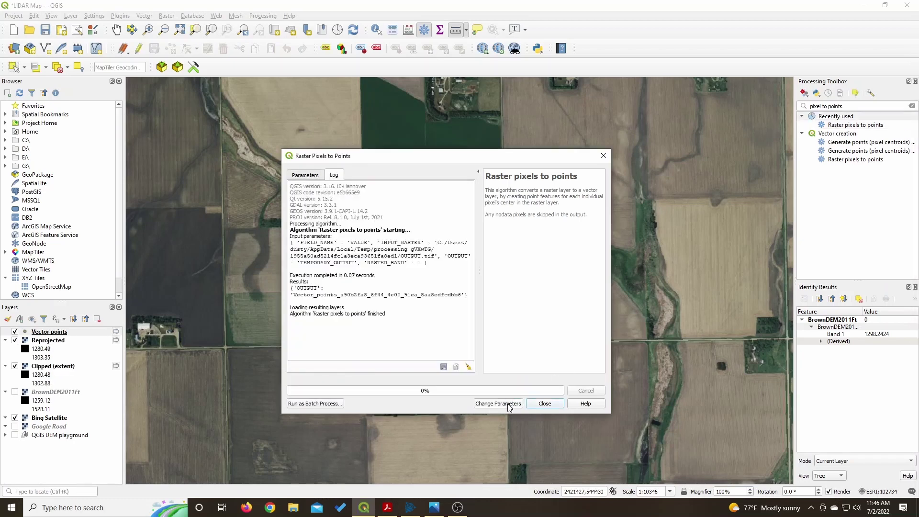
pyautogui.click(545, 404)
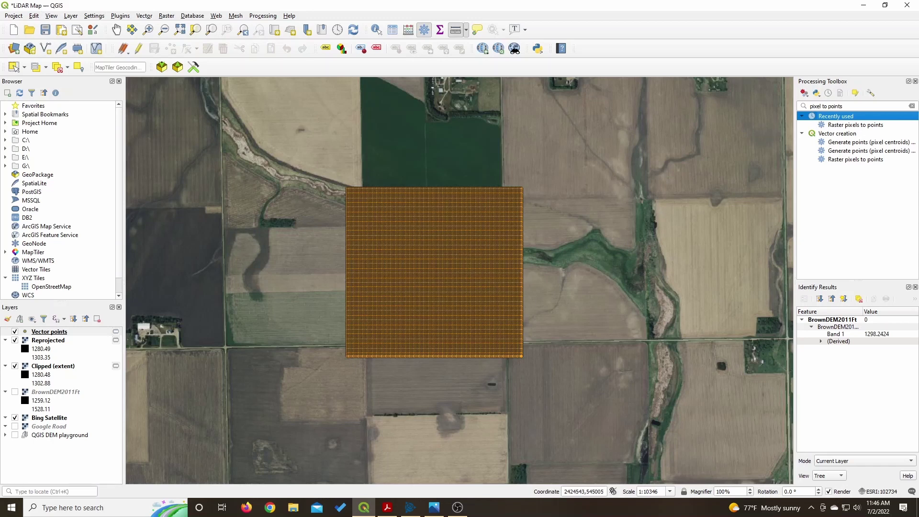
pyautogui.click(912, 105)
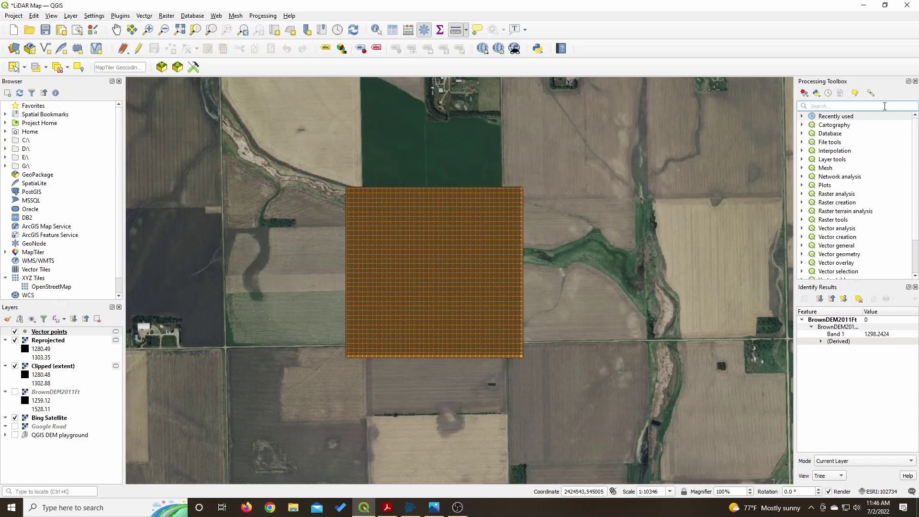
pyautogui.write('x')
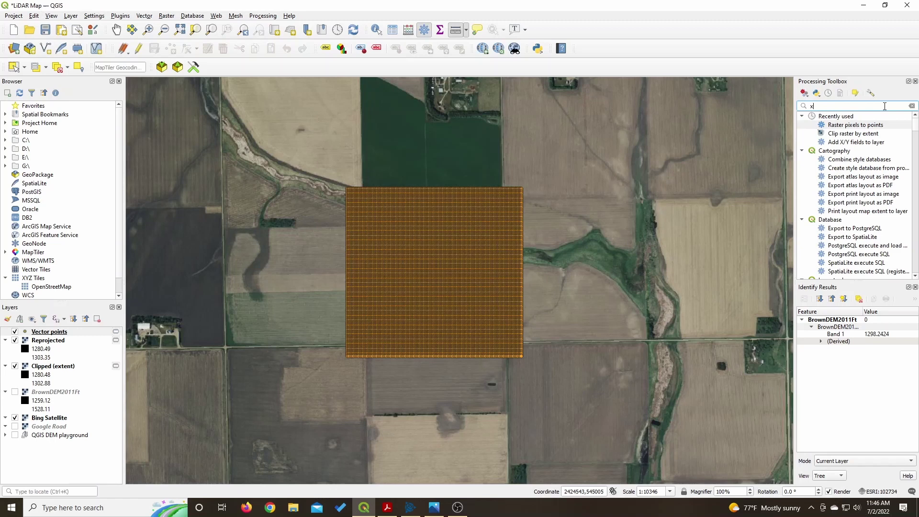
# - Run Add X/Y fields to layer on Vector points, creating the Added fields layer
pyautogui.click(860, 143)
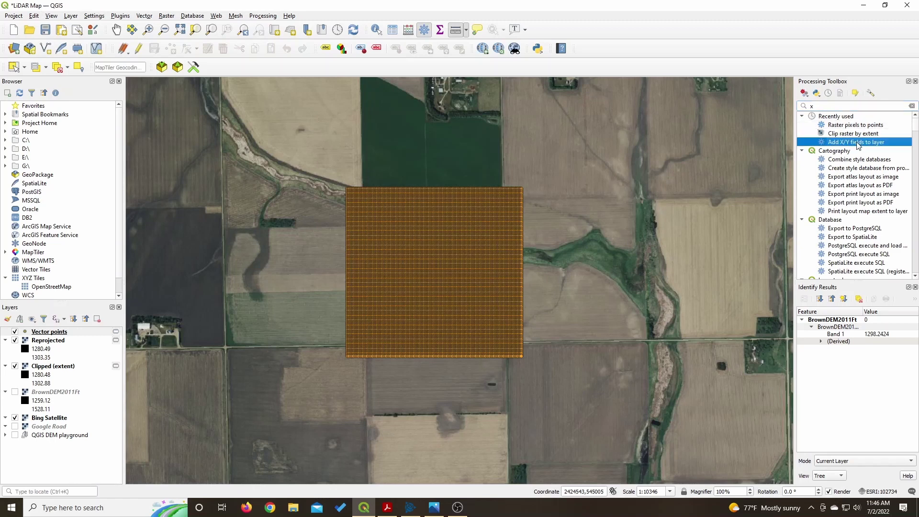
pyautogui.doubleClick(858, 144)
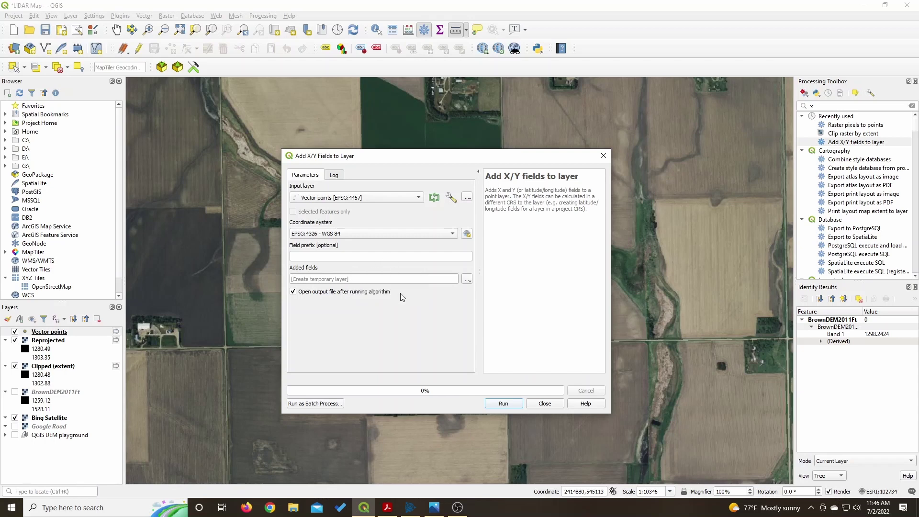
pyautogui.click(515, 402)
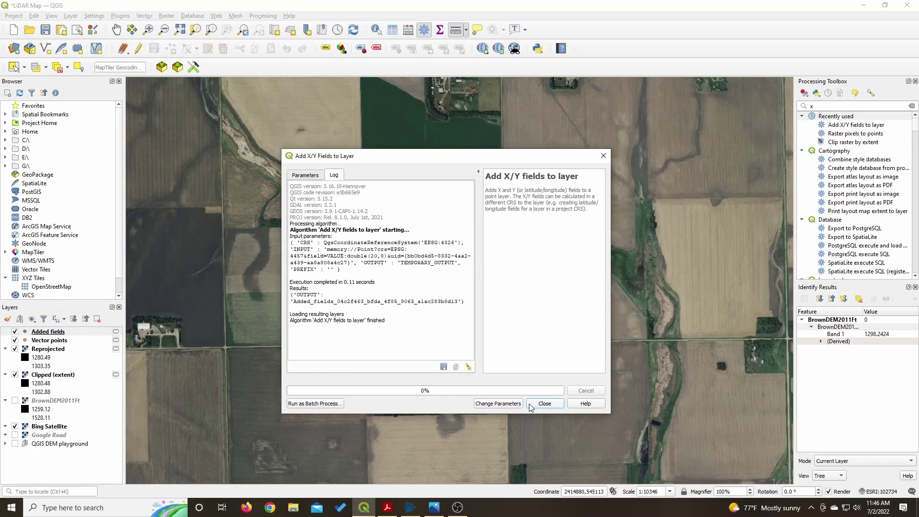
pyautogui.click(533, 406)
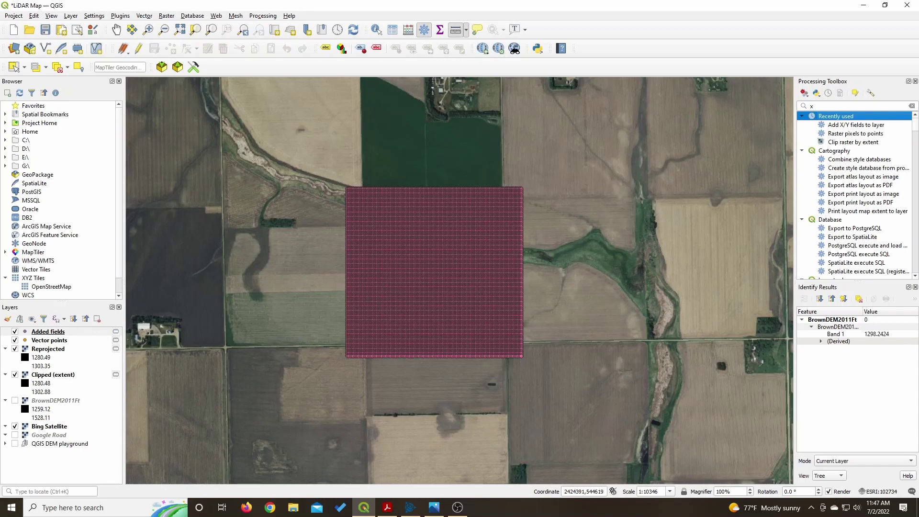
# - Save Added fields' features as CSV, naming the file 'Added Fields 20ft.csv' on the Desktop
pyautogui.rightClick(49, 333)
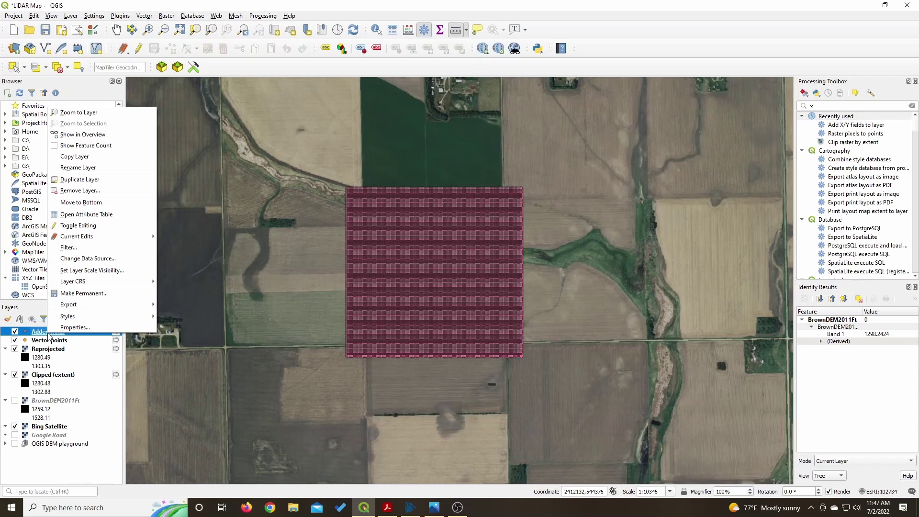
pyautogui.moveTo(84, 308)
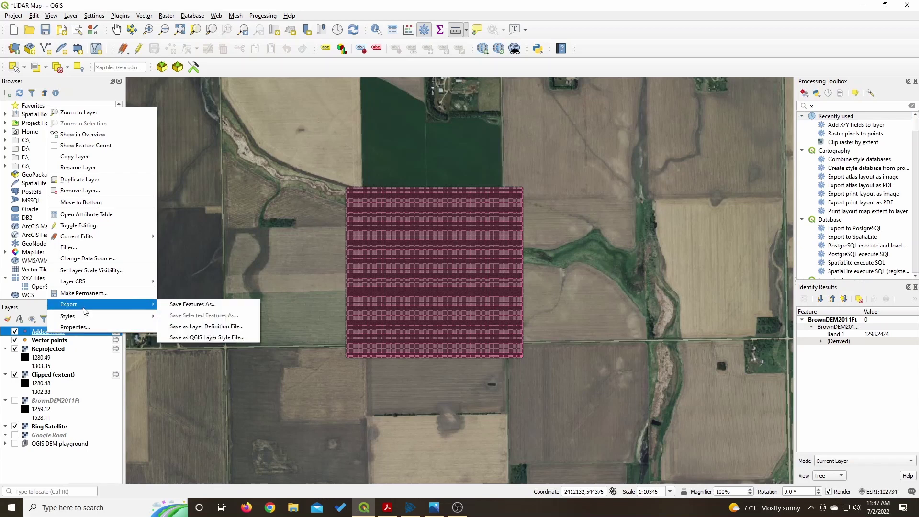
pyautogui.click(168, 309)
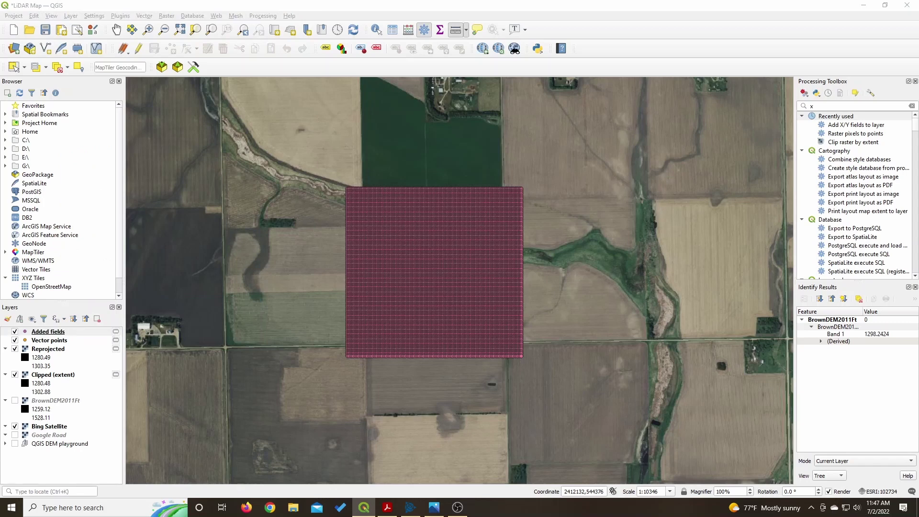
pyautogui.moveTo(814, 186); pyautogui.dragTo(435, 148)
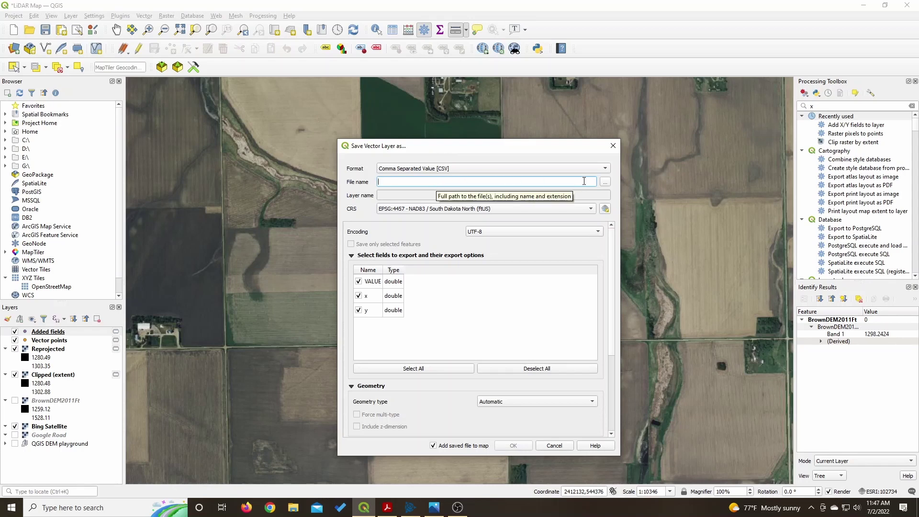
pyautogui.click(605, 181)
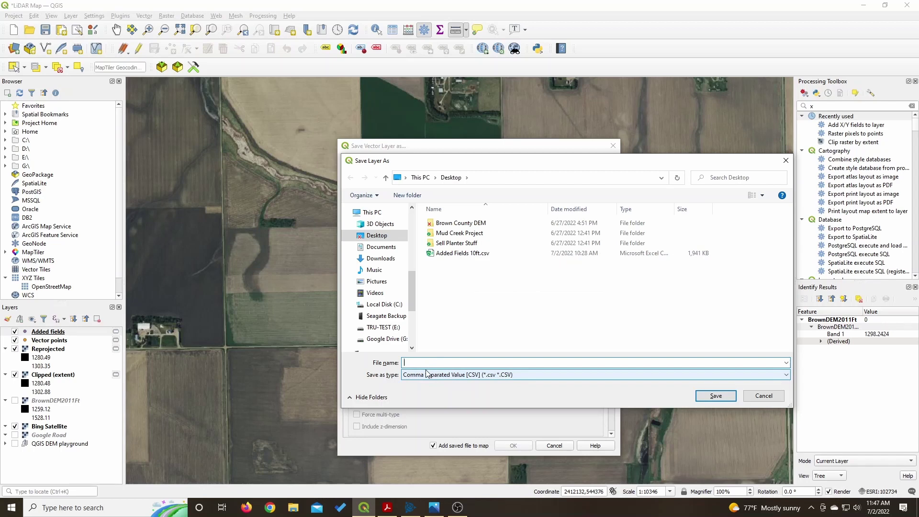
pyautogui.write('Added Fields')
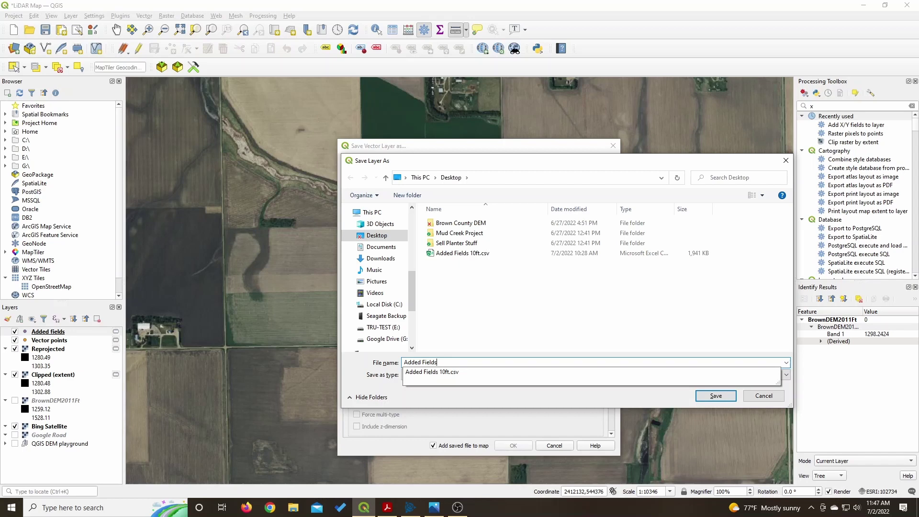
pyautogui.write(' 20ft')
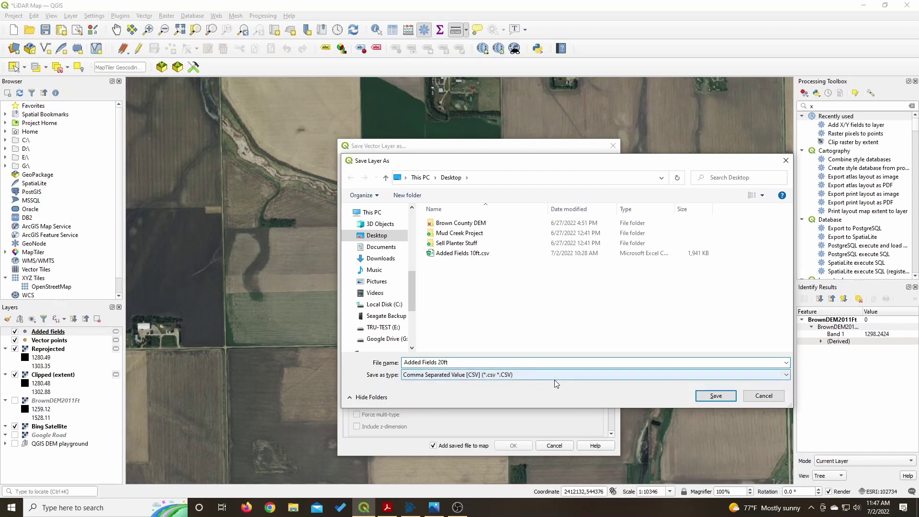
pyautogui.click(716, 396)
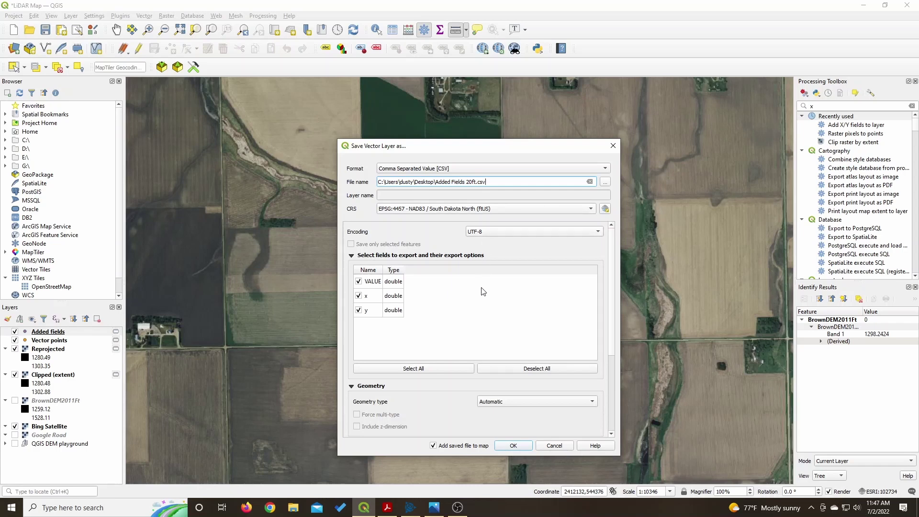
# - Export in project CRS ESRI:102734 with a TAB separator and save the CSV
pyautogui.click(592, 209)
pyautogui.click(585, 220)
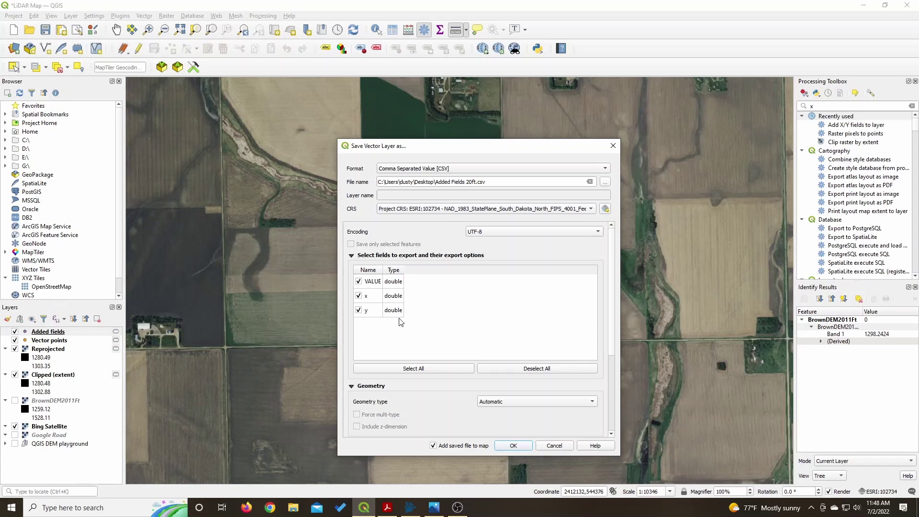
pyautogui.scroll(-2, 416, 410)
pyautogui.scroll(-2, 416, 410)
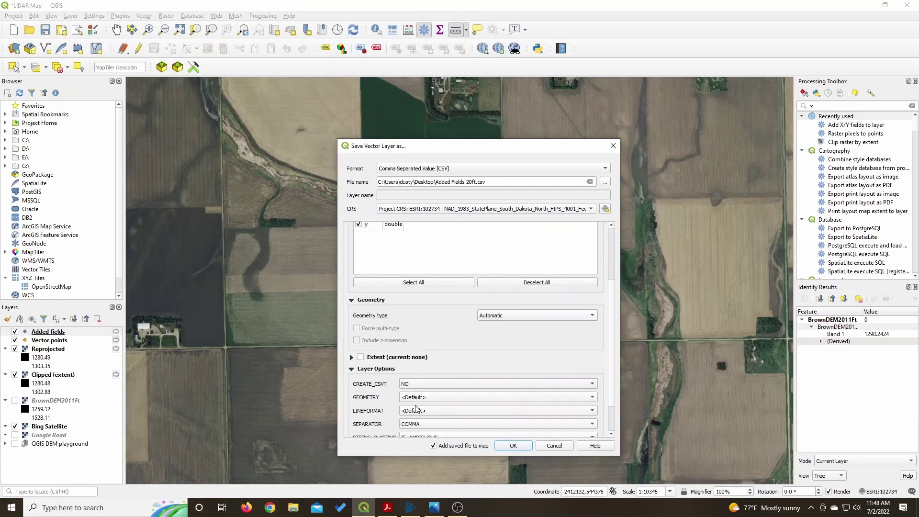
pyautogui.click(420, 396)
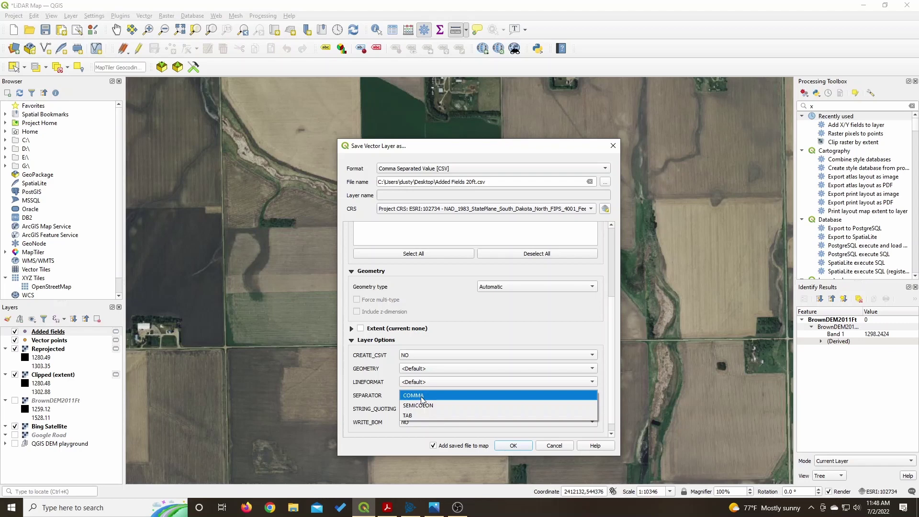
pyautogui.click(421, 416)
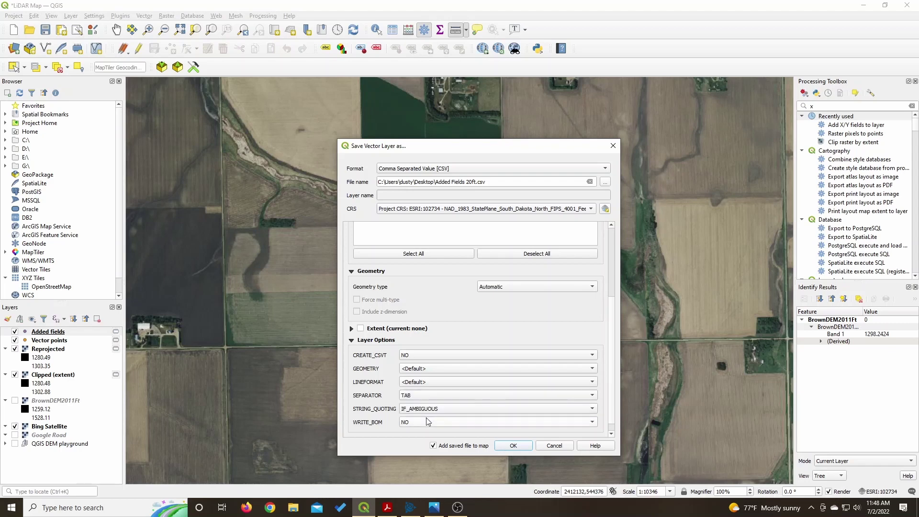
pyautogui.click(515, 446)
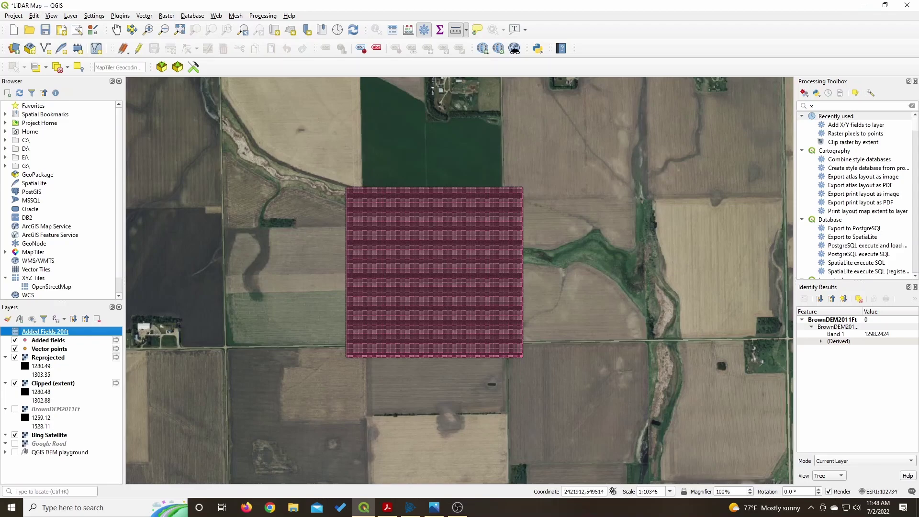
# - Minimize QGIS, reposition the Added Fields 20ft.csv desktop icon, and return to Trimble Ag Software
pyautogui.click(863, 7)
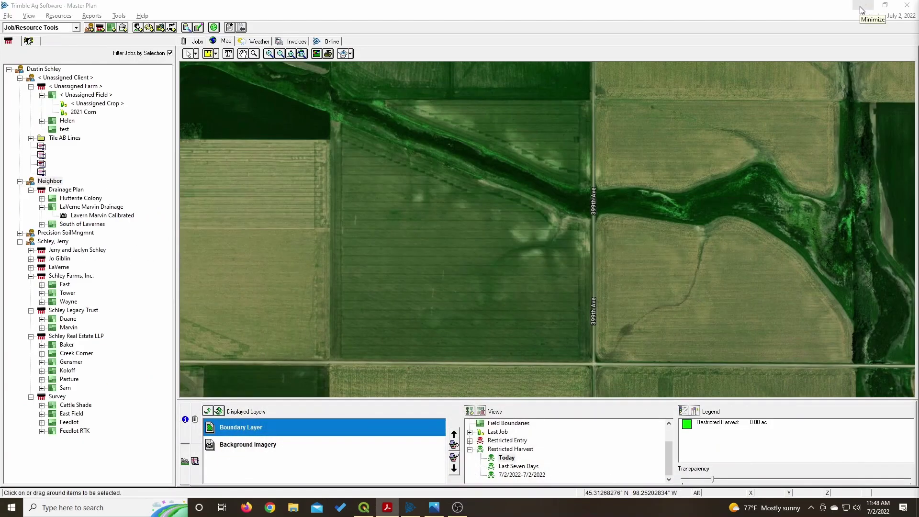
pyautogui.click(862, 7)
pyautogui.moveTo(17, 211); pyautogui.dragTo(111, 209)
pyautogui.moveTo(351, 230); pyautogui.dragTo(617, 137)
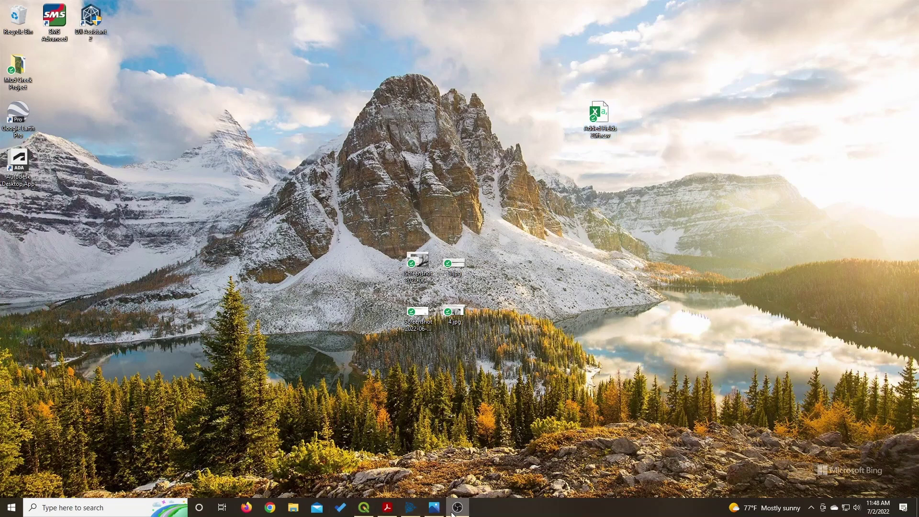
pyautogui.click(413, 511)
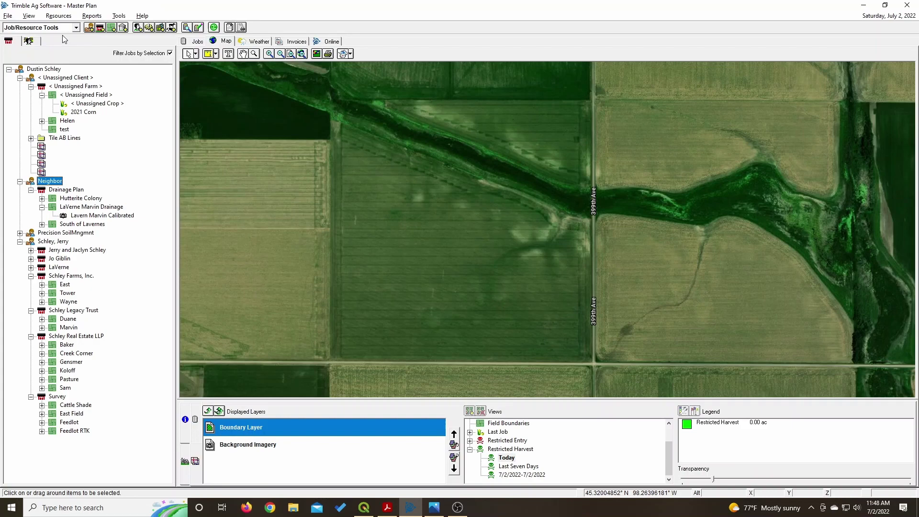
# - Read job data via Generic Import as a Text File, selecting added fields 20ft.csv
pyautogui.click(7, 16)
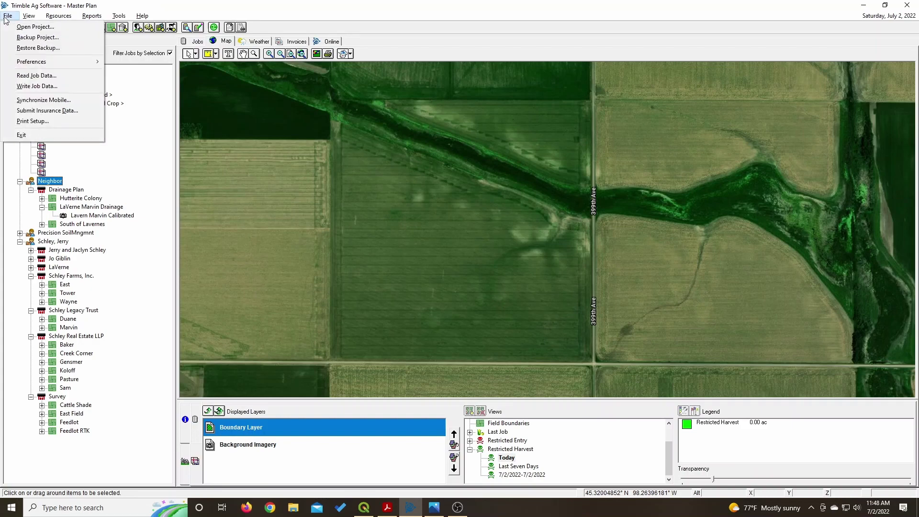
pyautogui.click(22, 75)
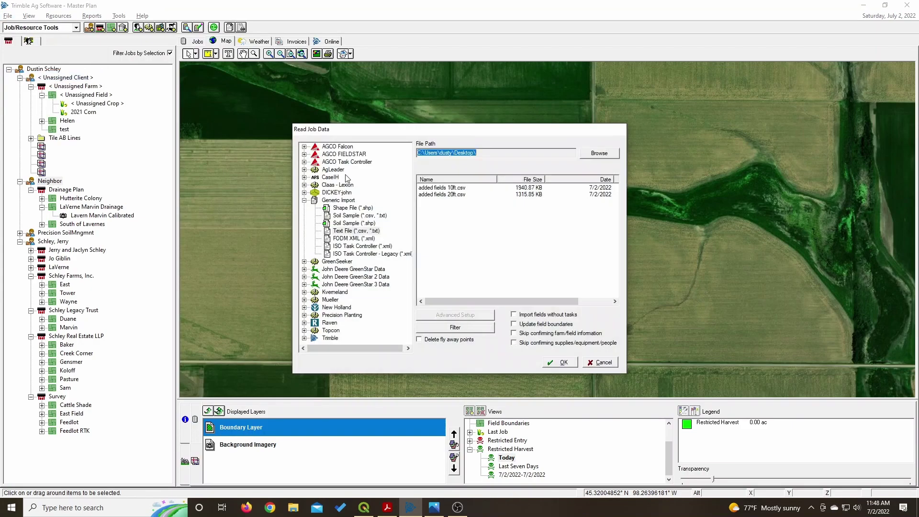
pyautogui.click(330, 202)
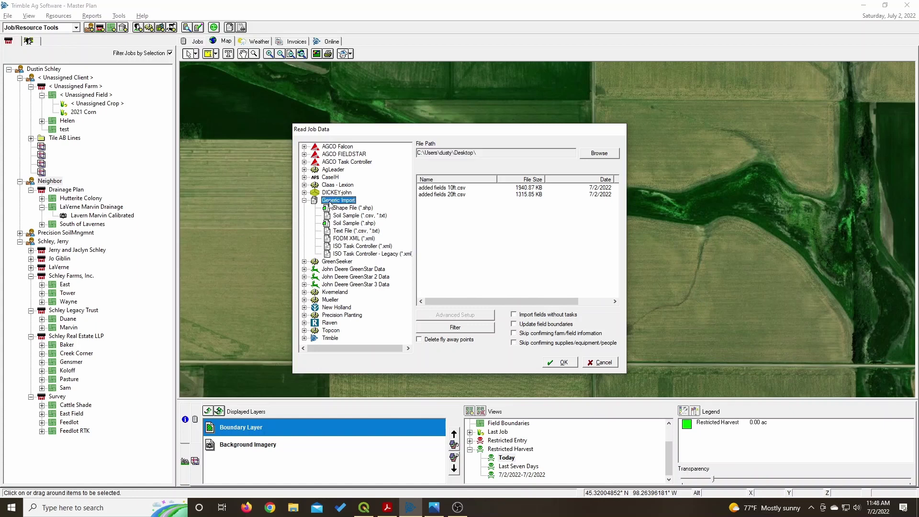
pyautogui.click(339, 232)
pyautogui.click(438, 196)
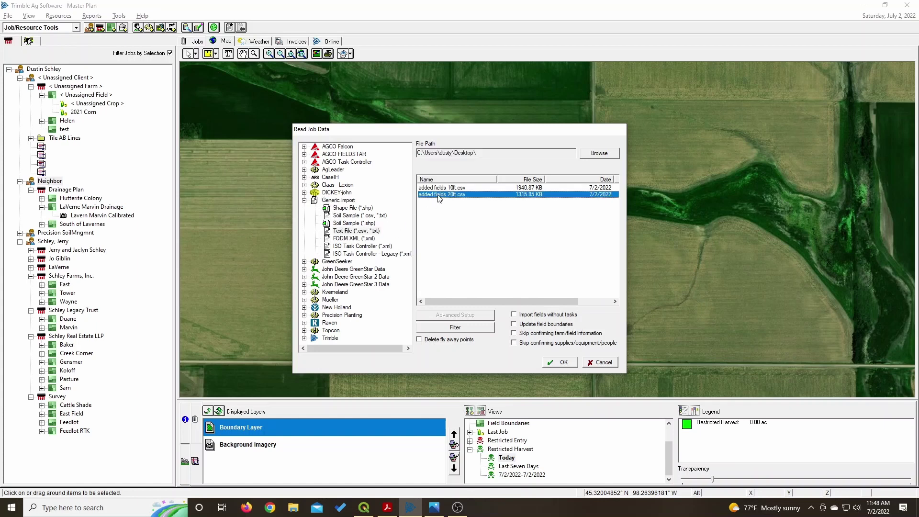
pyautogui.click(559, 363)
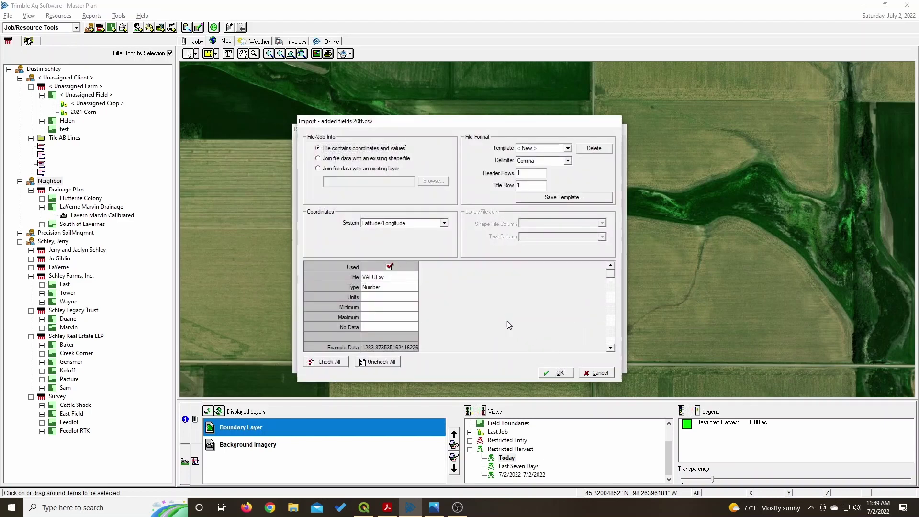
# - Choose State Plane - English Units as the system and South Dakota North as the zone
pyautogui.click(414, 225)
pyautogui.click(398, 257)
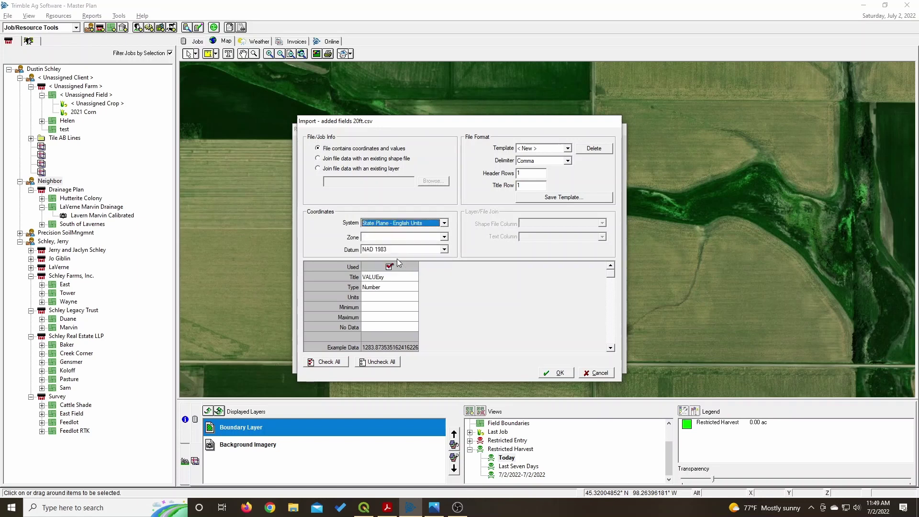
pyautogui.click(418, 237)
pyautogui.scroll(-4, 403, 266)
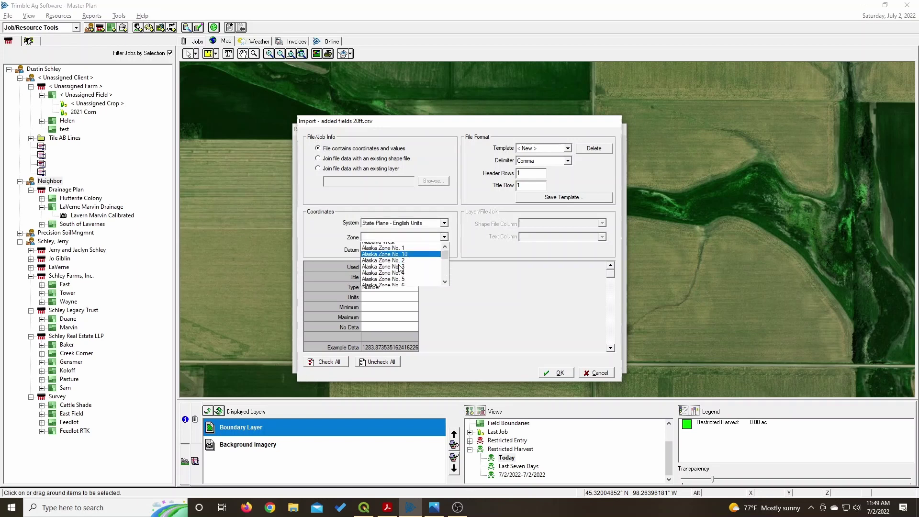
pyautogui.scroll(-13, 401, 268)
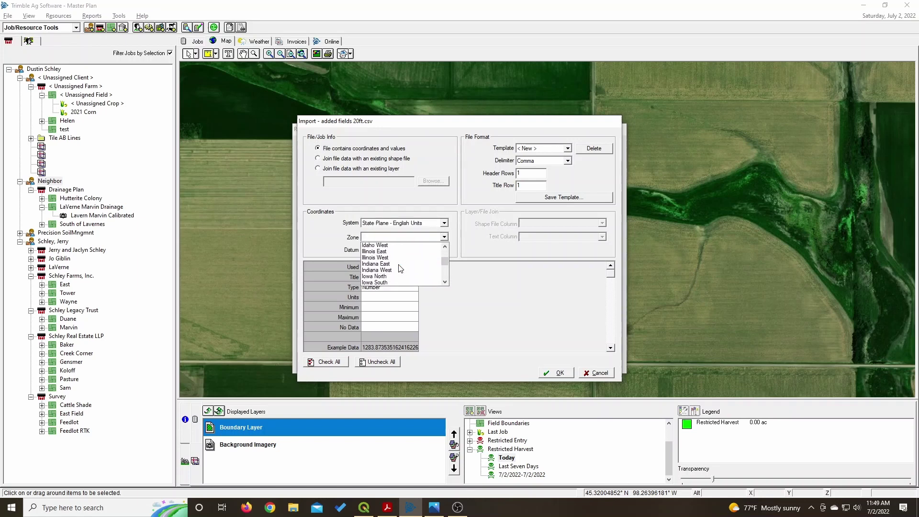
pyautogui.scroll(-9, 401, 269)
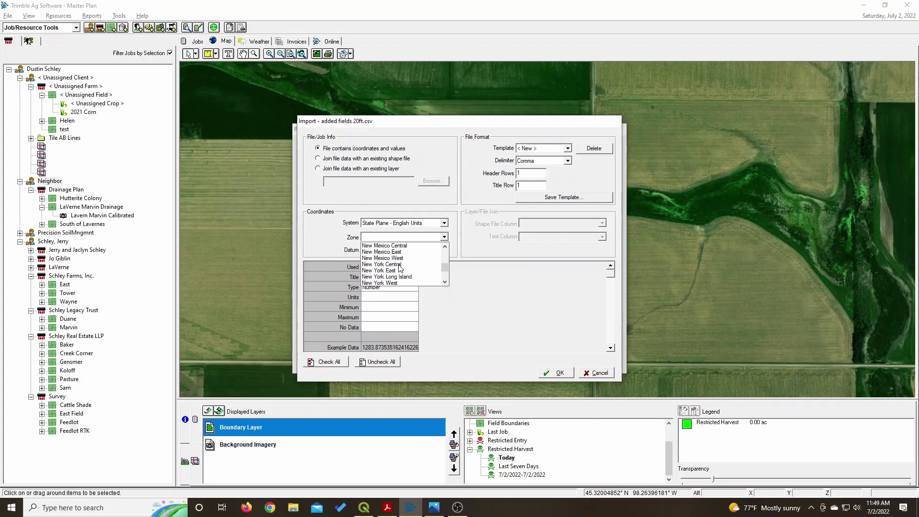
pyautogui.scroll(-9, 400, 268)
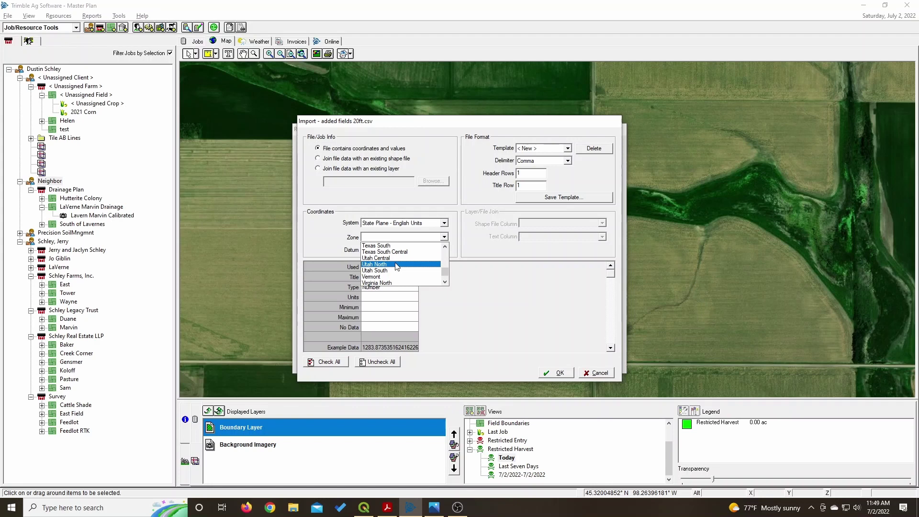
pyautogui.scroll(2, 397, 266)
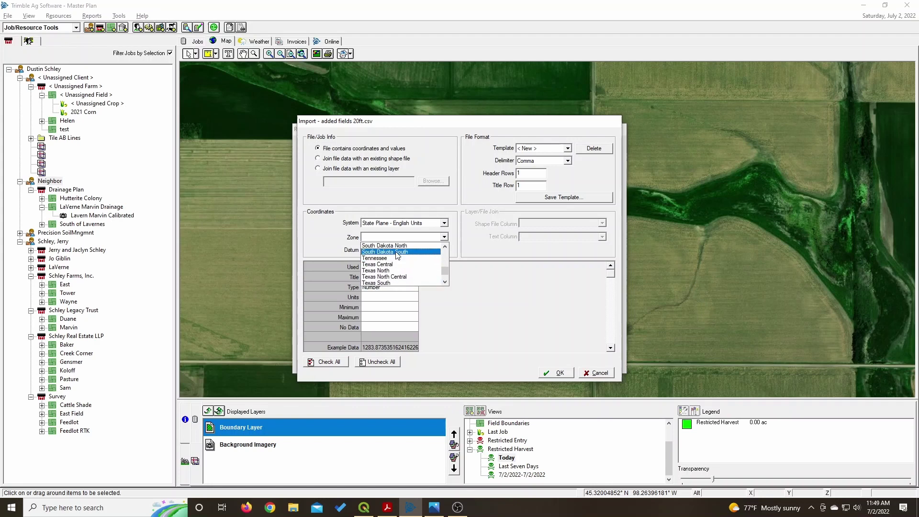
pyautogui.click(397, 246)
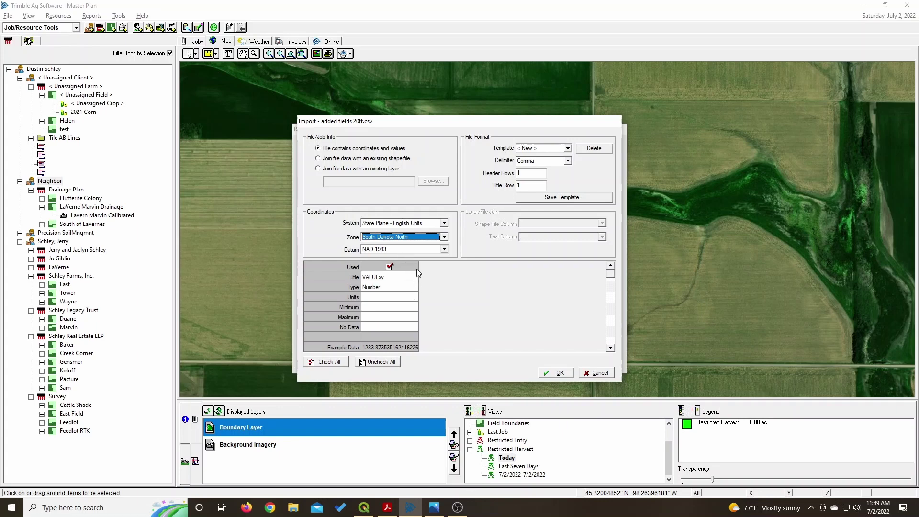
# - Set the delimiter to Tab and type the VALUE column as Elevation
pyautogui.click(567, 161)
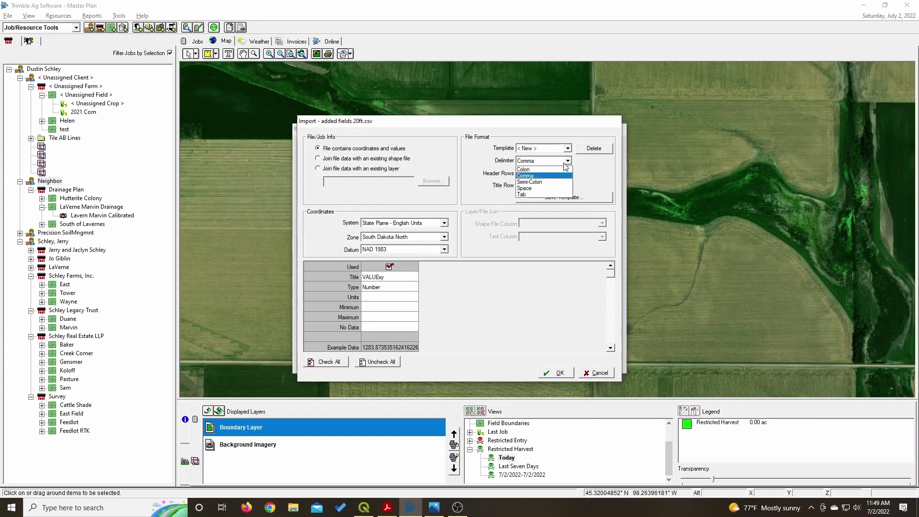
pyautogui.click(530, 195)
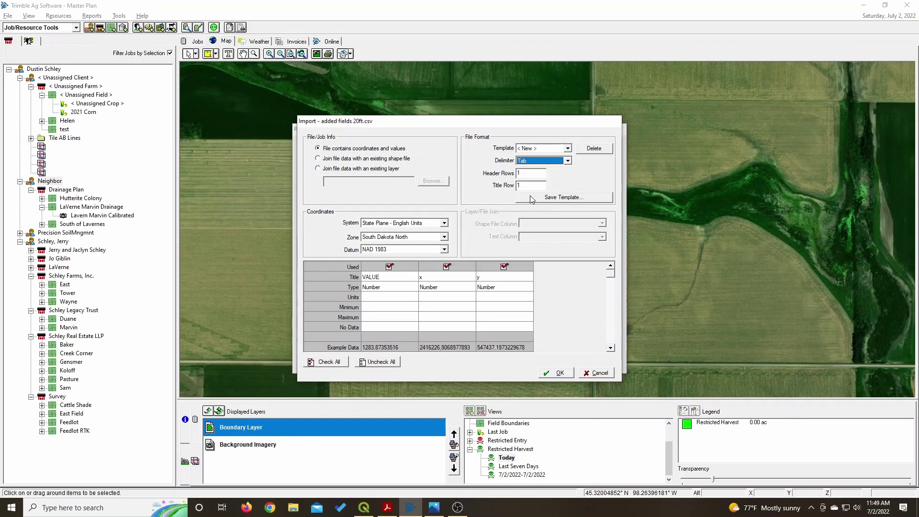
pyautogui.click(415, 287)
pyautogui.click(414, 287)
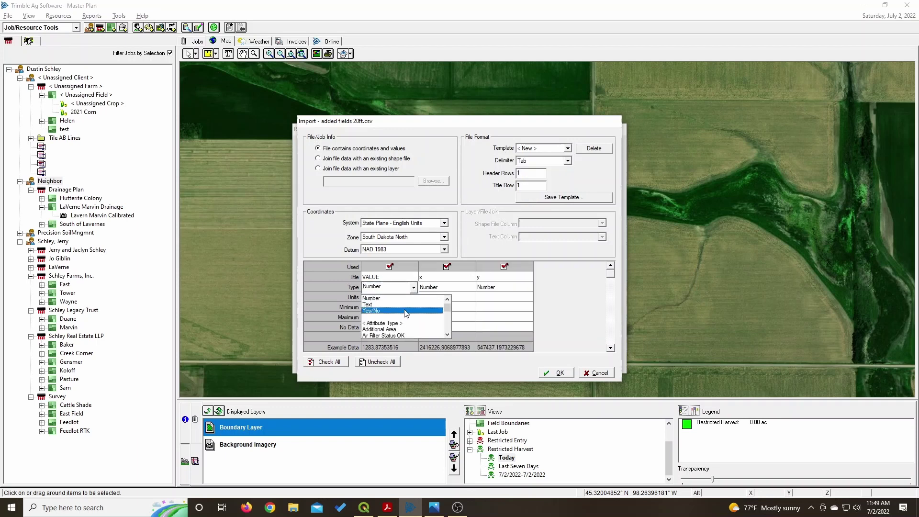
pyautogui.scroll(-6, 405, 315)
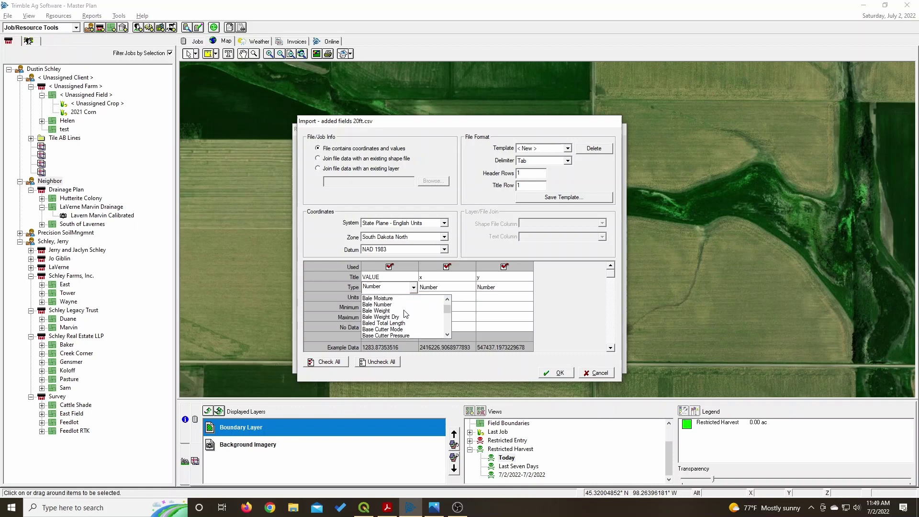
pyautogui.press('e')
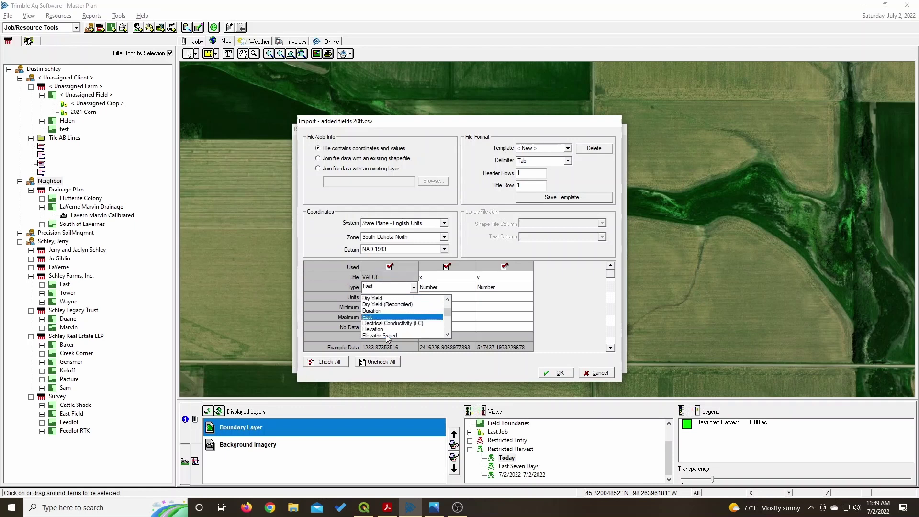
pyautogui.click(383, 314)
pyautogui.press('Down')
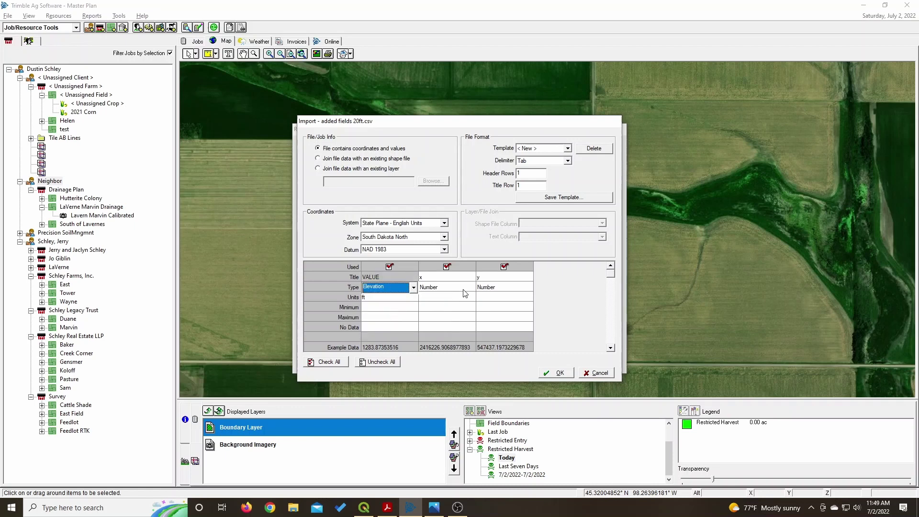
# - Type column x as Easting and column y as Northing, then accept the import settings
pyautogui.click(465, 291)
pyautogui.click(471, 288)
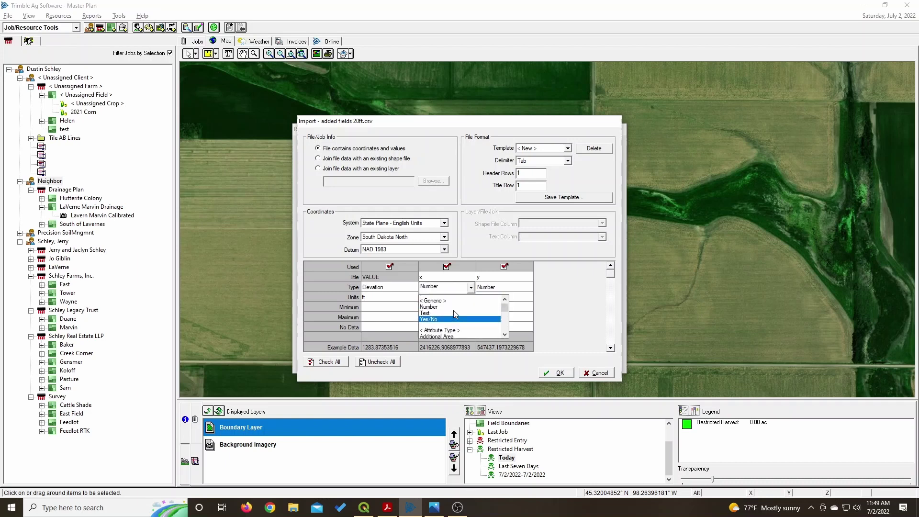
pyautogui.scroll(3, 453, 310)
pyautogui.click(446, 317)
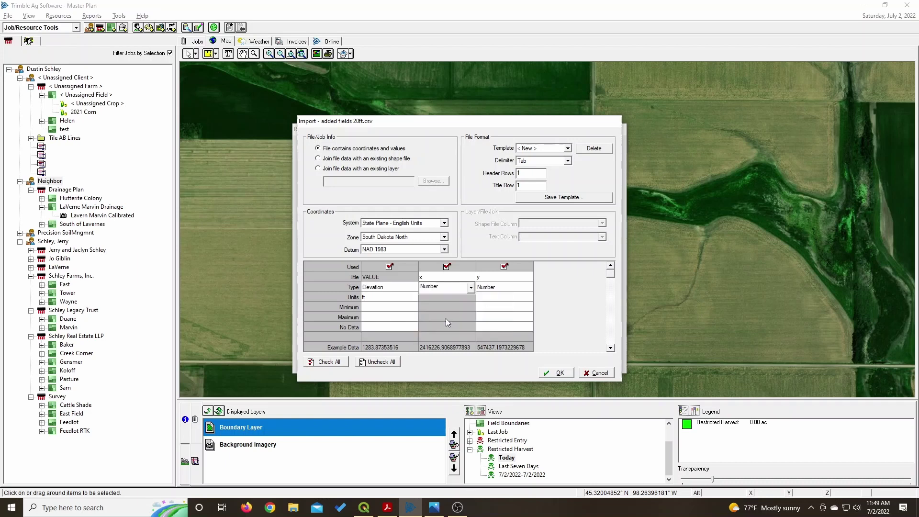
pyautogui.click(521, 288)
pyautogui.click(529, 288)
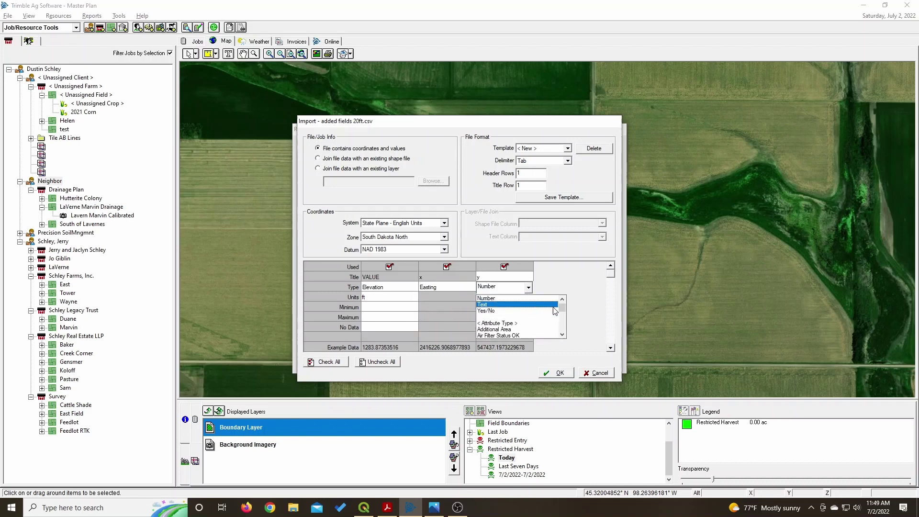
pyautogui.click(563, 301)
pyautogui.click(562, 300)
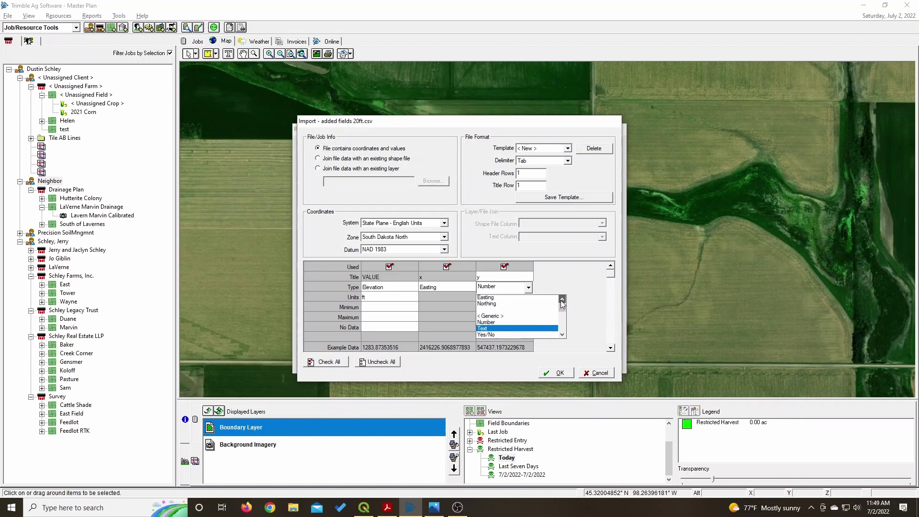
pyautogui.click(562, 300)
pyautogui.click(485, 323)
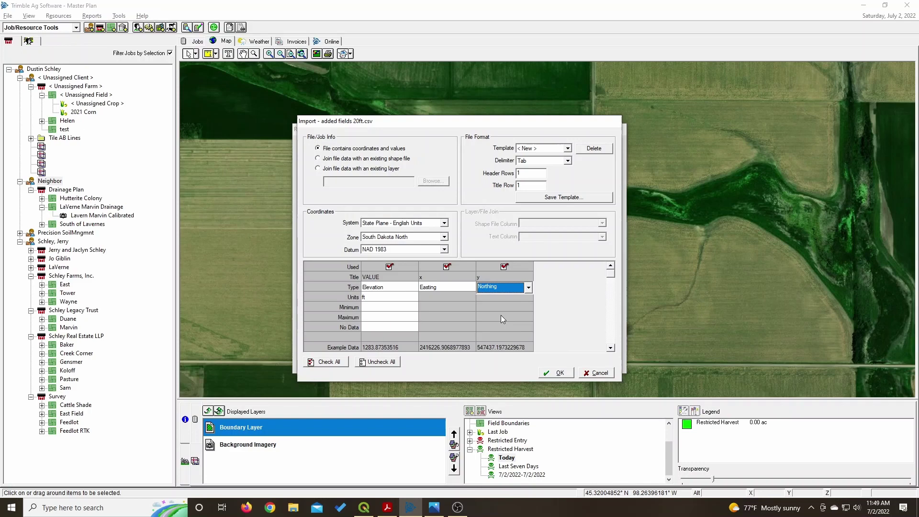
pyautogui.click(557, 373)
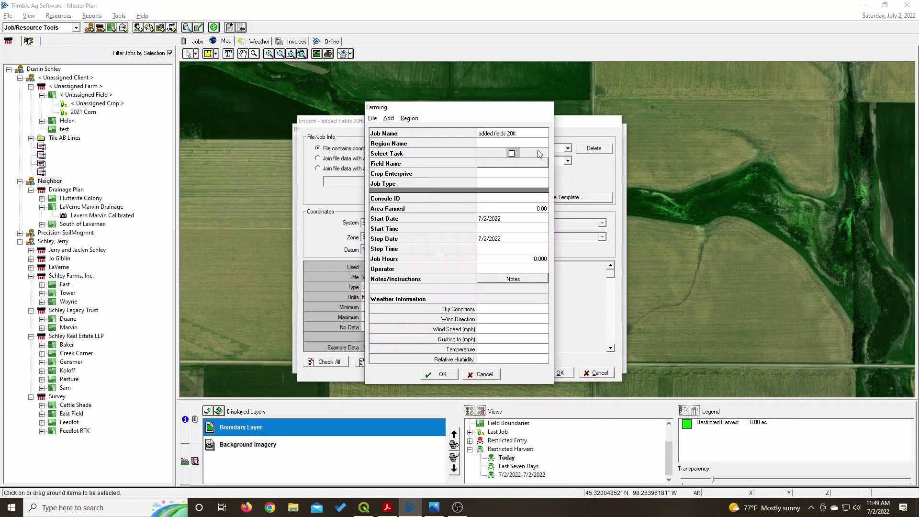
pyautogui.click(537, 166)
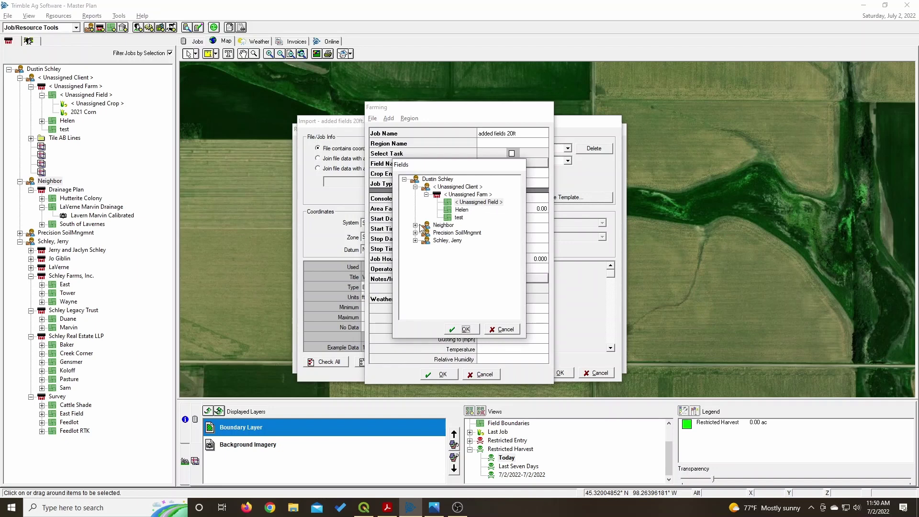
pyautogui.click(420, 227)
pyautogui.click(426, 234)
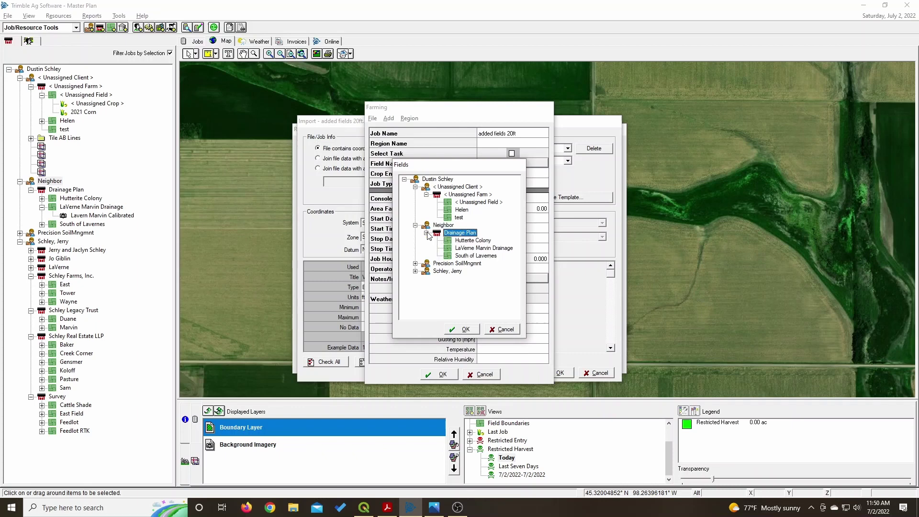
pyautogui.click(463, 248)
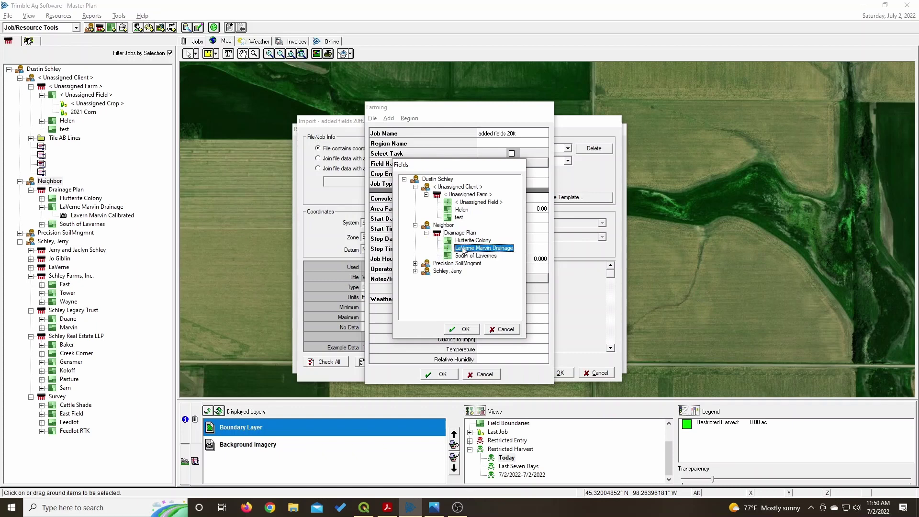
pyautogui.click(461, 330)
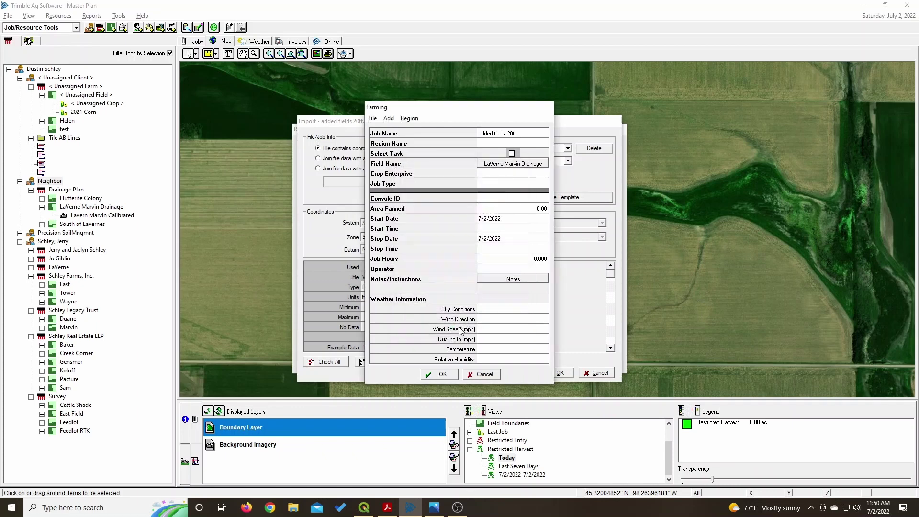
pyautogui.click(442, 376)
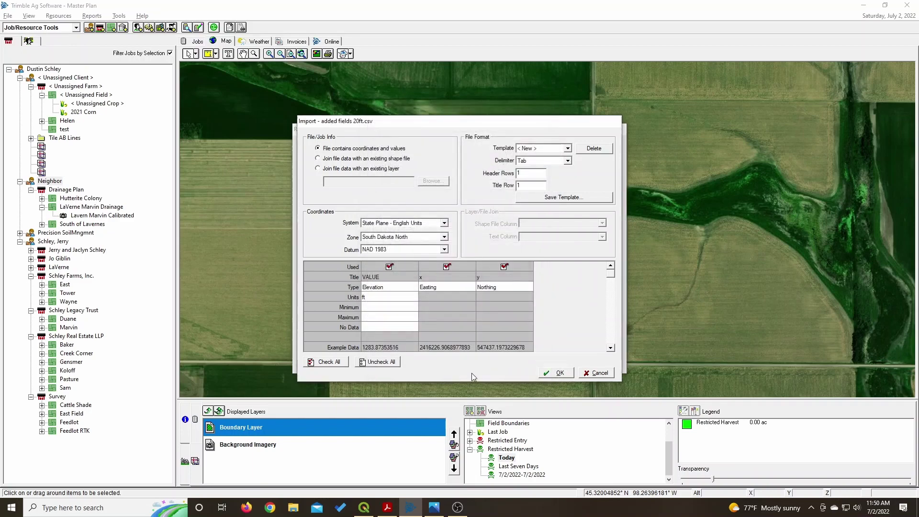
# - Finish the import and create a Topographic layer from the 'added fields 20ft' points, accepting the warning
pyautogui.click(552, 374)
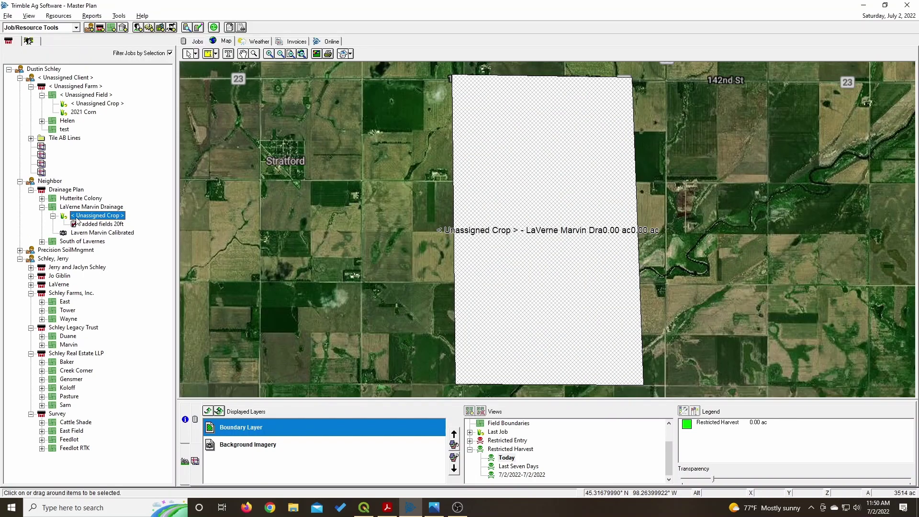
pyautogui.click(99, 225)
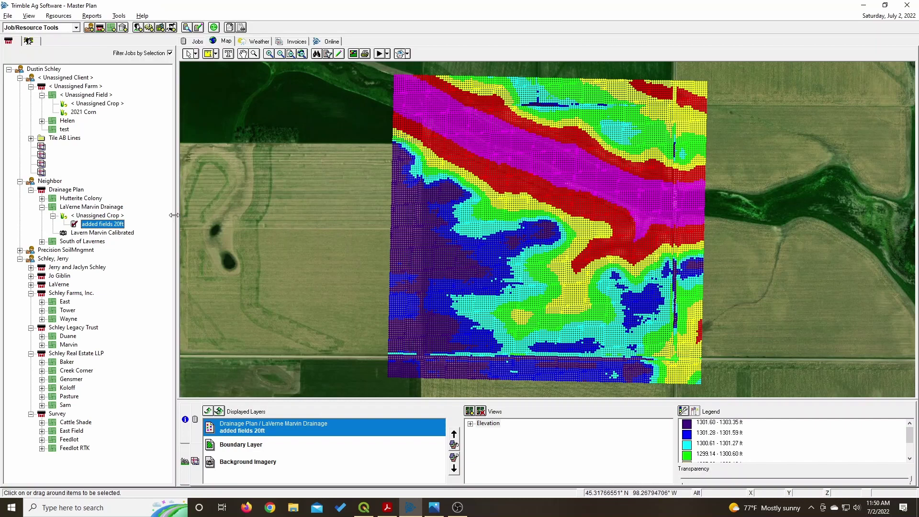
pyautogui.rightClick(111, 227)
pyautogui.click(149, 231)
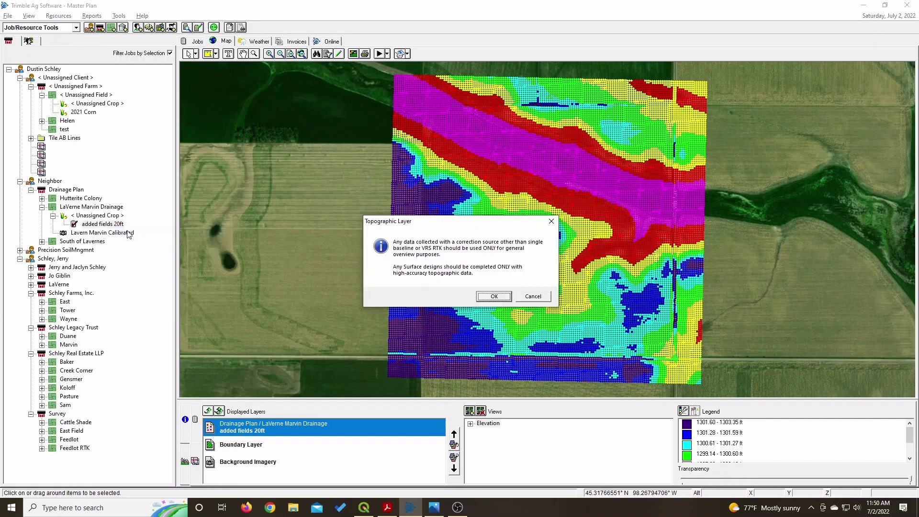
pyautogui.click(493, 296)
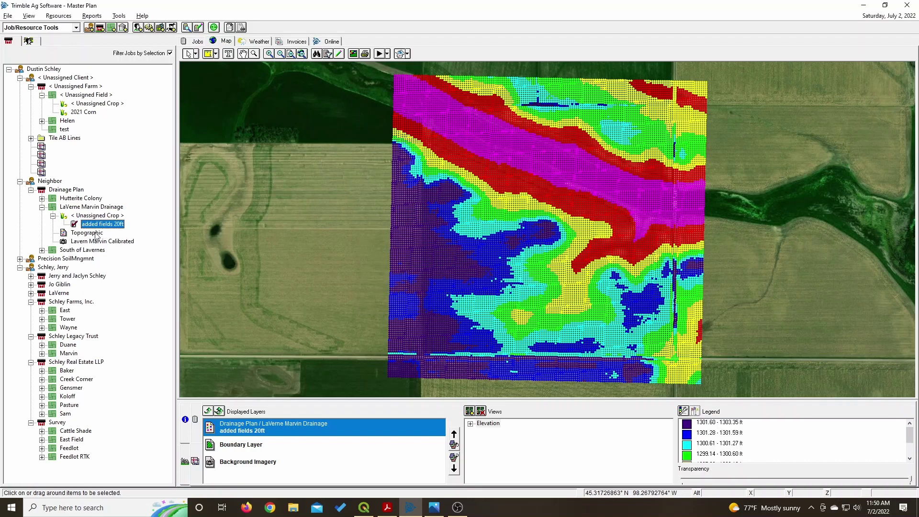
pyautogui.click(70, 208)
pyautogui.rightClick(70, 207)
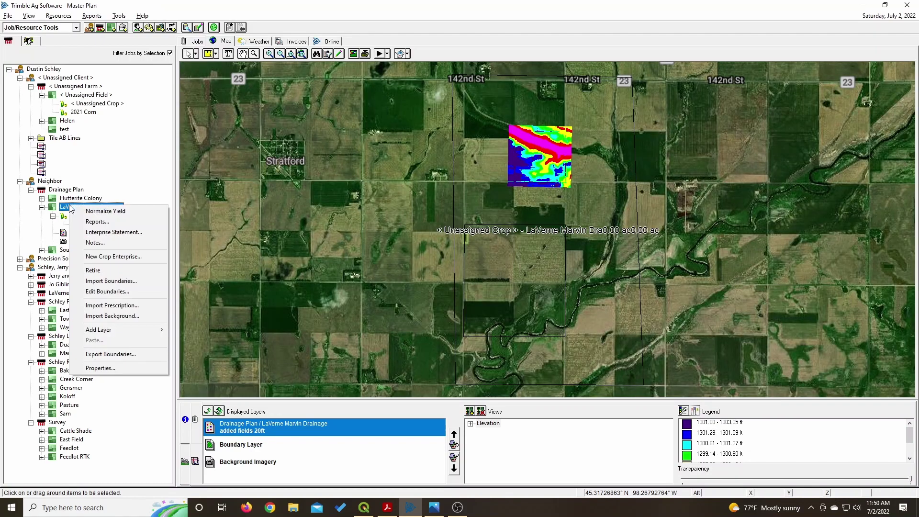
pyautogui.moveTo(126, 329)
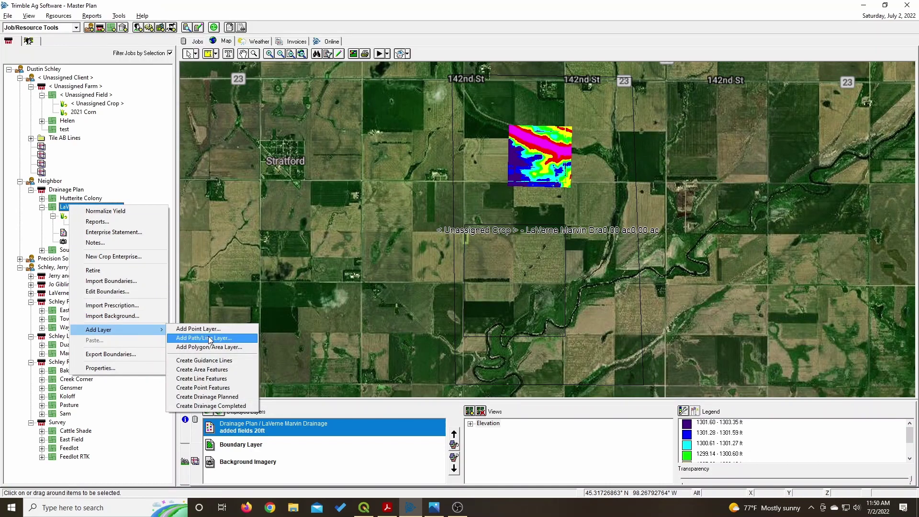
pyautogui.click(208, 398)
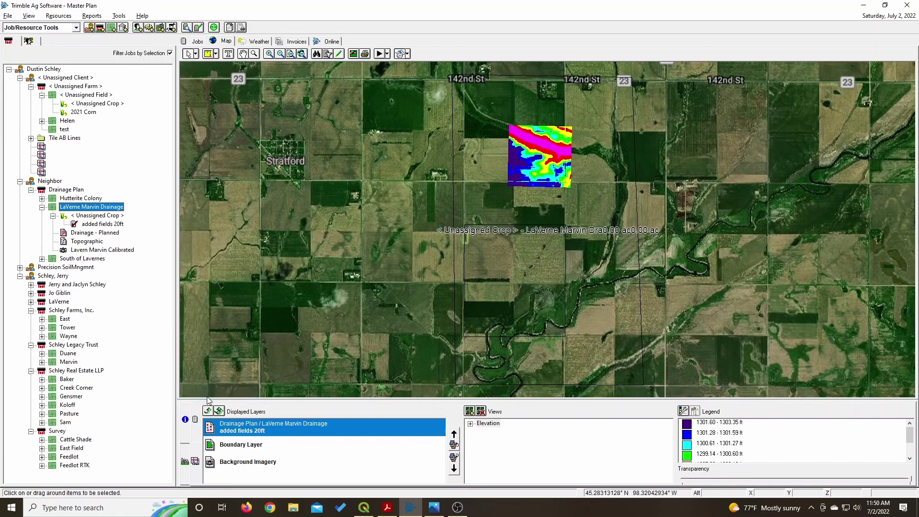
pyautogui.click(104, 233)
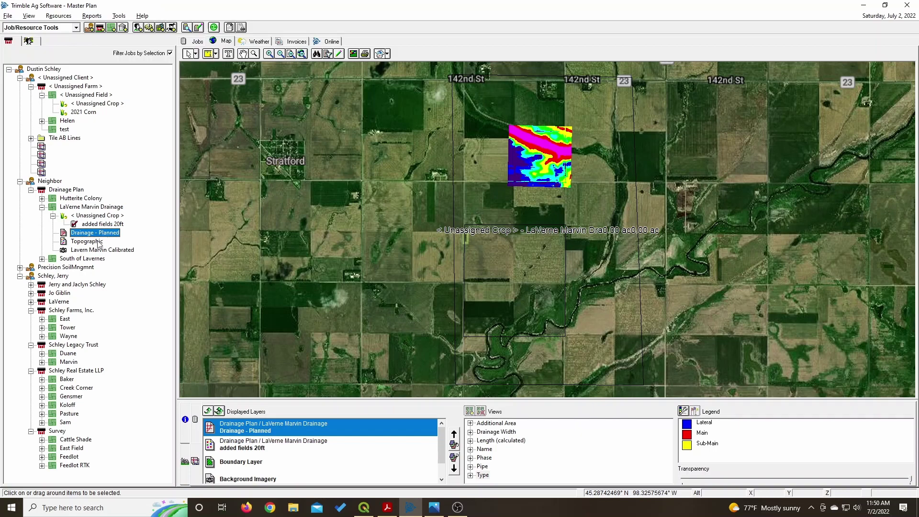
pyautogui.rightClick(98, 243)
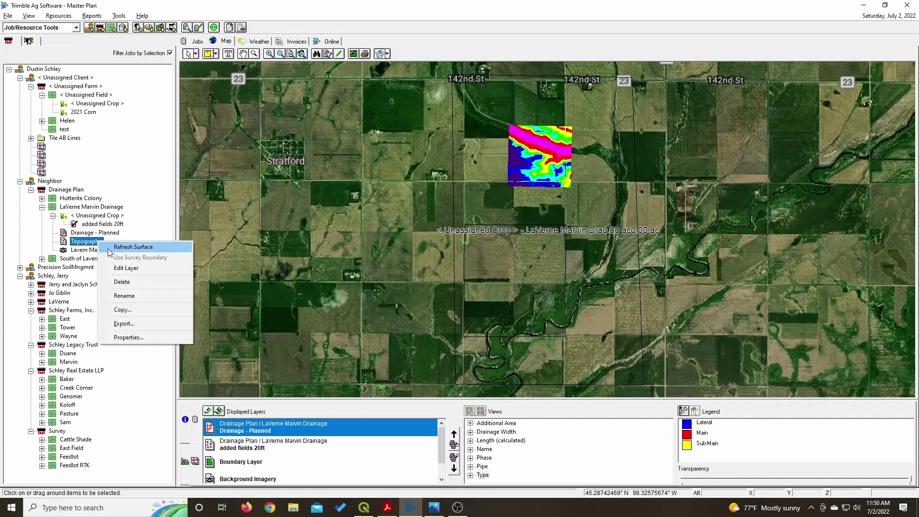
pyautogui.click(102, 233)
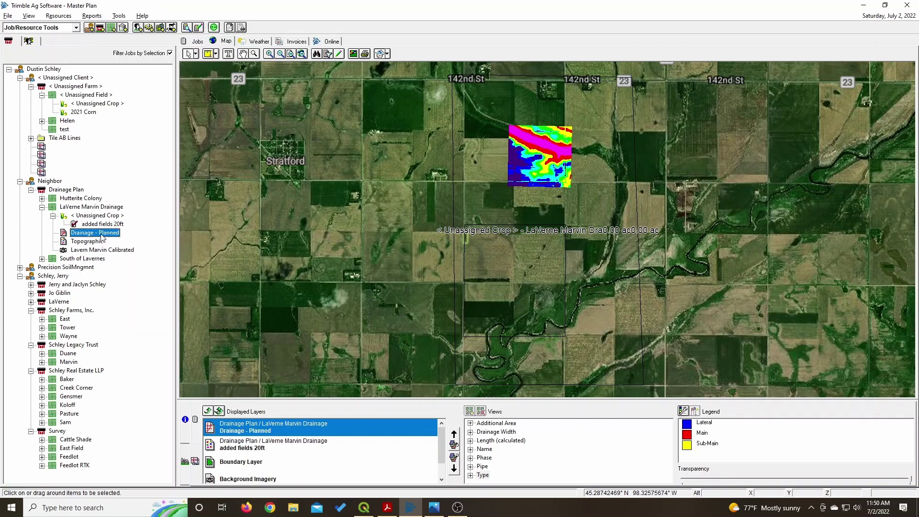
pyautogui.scroll(5, 540, 150)
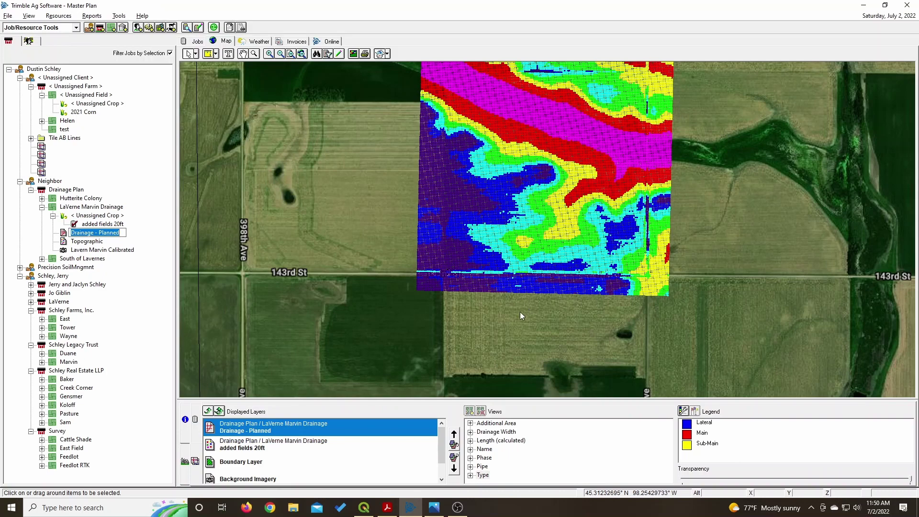
pyautogui.scroll(-2, 519, 315)
pyautogui.scroll(2, 536, 235)
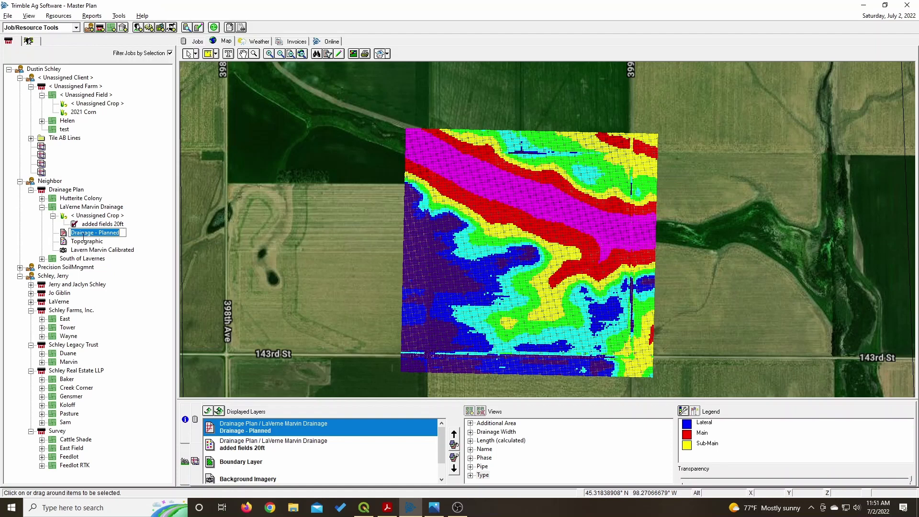
# - Edit the Drainage - Planned layer and load the topographic surface into the design
pyautogui.press('Escape')
pyautogui.click(340, 55)
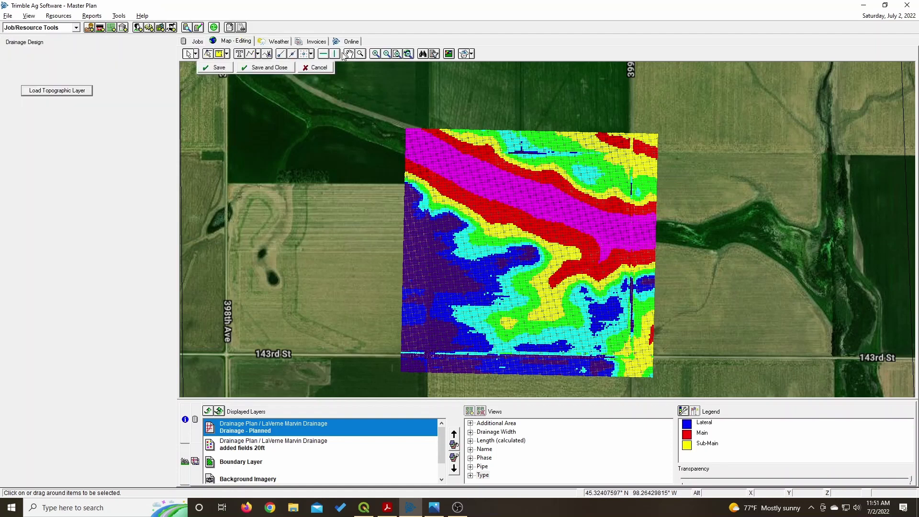
pyautogui.click(77, 91)
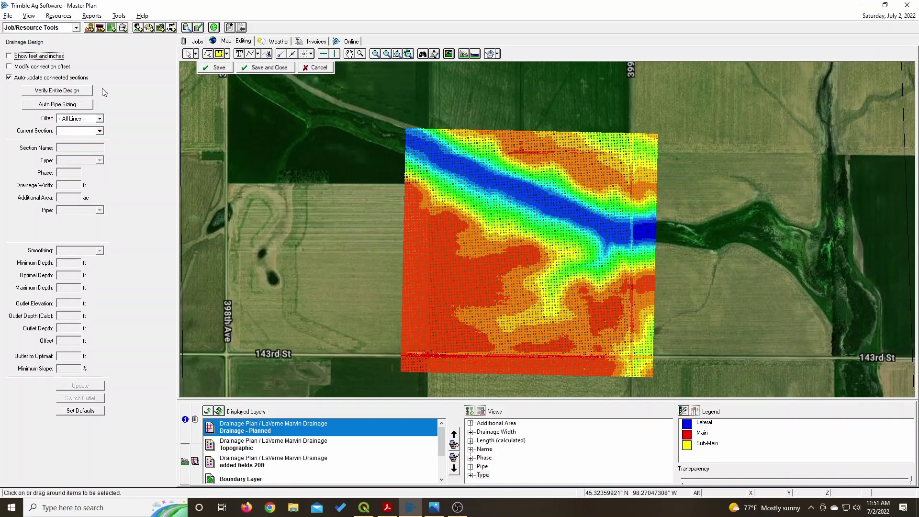
pyautogui.click(275, 465)
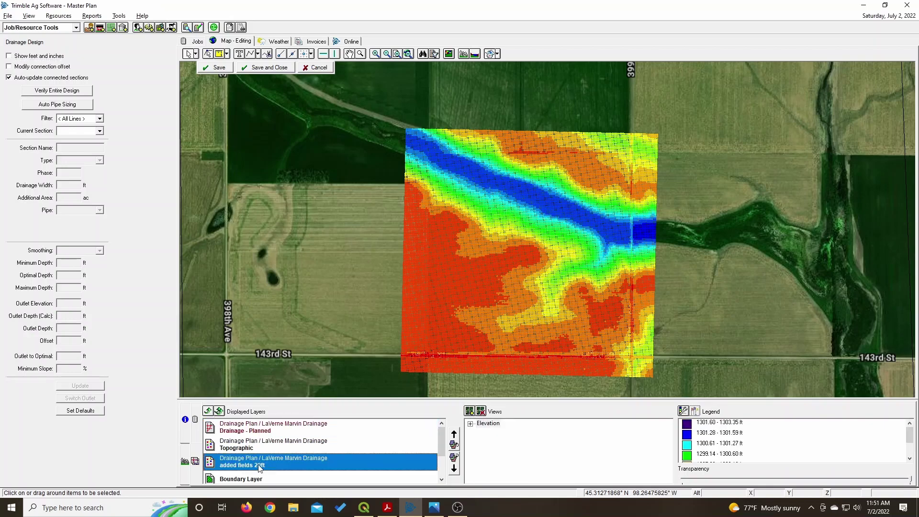
pyautogui.click(261, 431)
pyautogui.scroll(2, 613, 249)
# - Draw the drain line from the channel tip through the low ground to the field's south edge
pyautogui.click(604, 238)
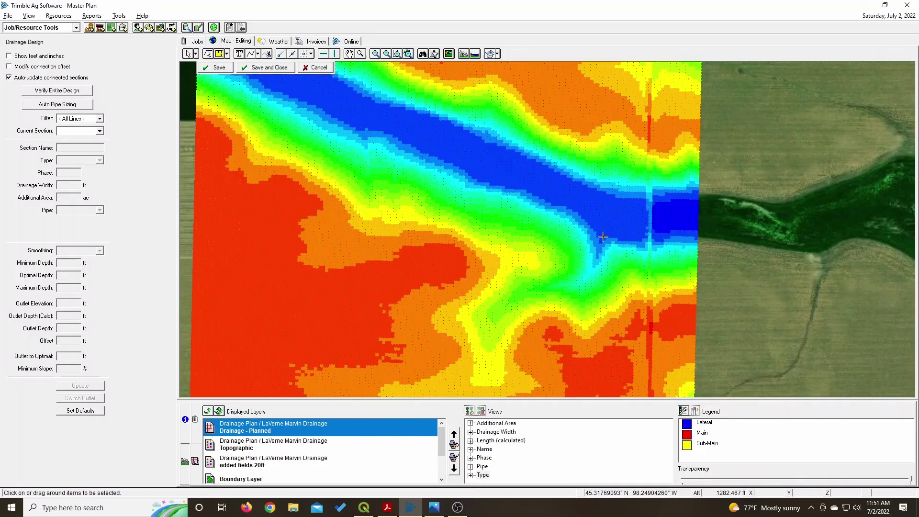
pyautogui.click(589, 284)
pyautogui.click(527, 294)
pyautogui.click(485, 324)
pyautogui.click(486, 387)
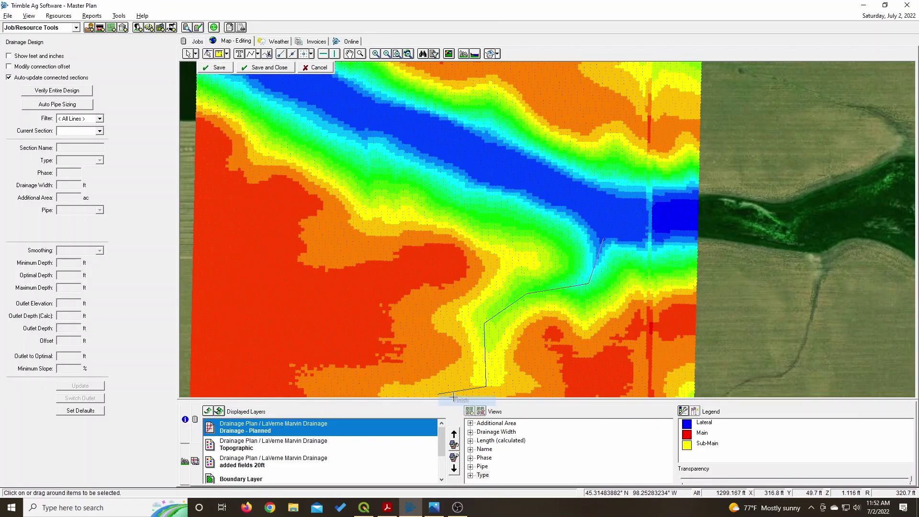
pyautogui.doubleClick(437, 394)
# - Set main line L1's outlet depth to 4 ft, update, and save the design
pyautogui.click(184, 462)
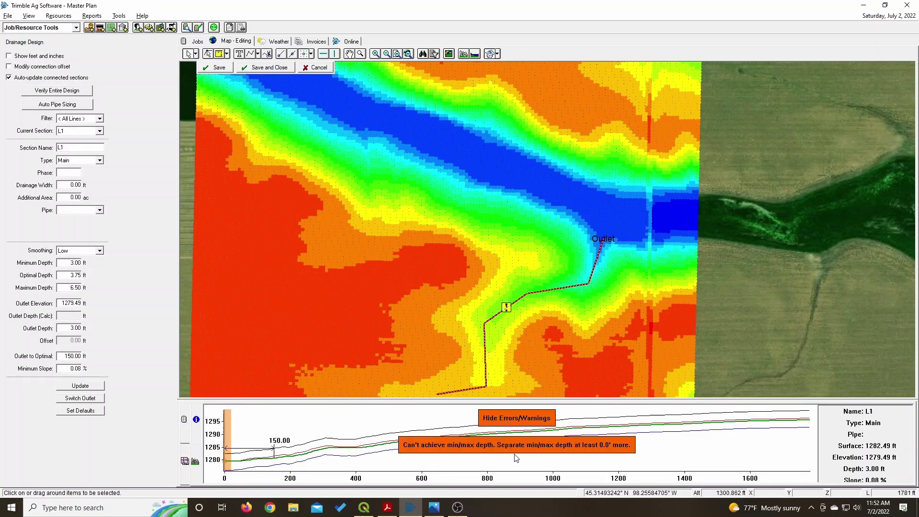
pyautogui.click(74, 328)
pyautogui.press('BackSpace')
pyautogui.write('4')
pyautogui.click(80, 384)
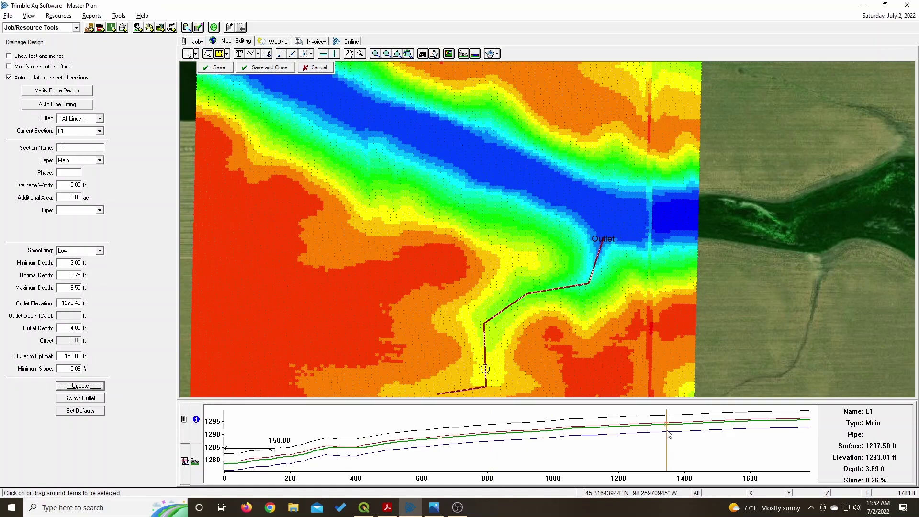
pyautogui.click(271, 68)
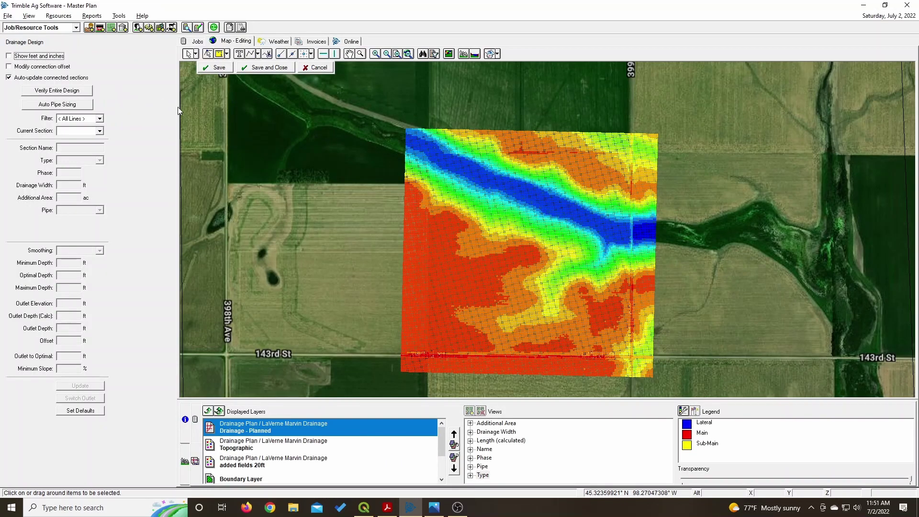
# - On Drainage - Planned, draw the main from the channel tip through the low ground toward the field bottom
pyautogui.click(270, 466)
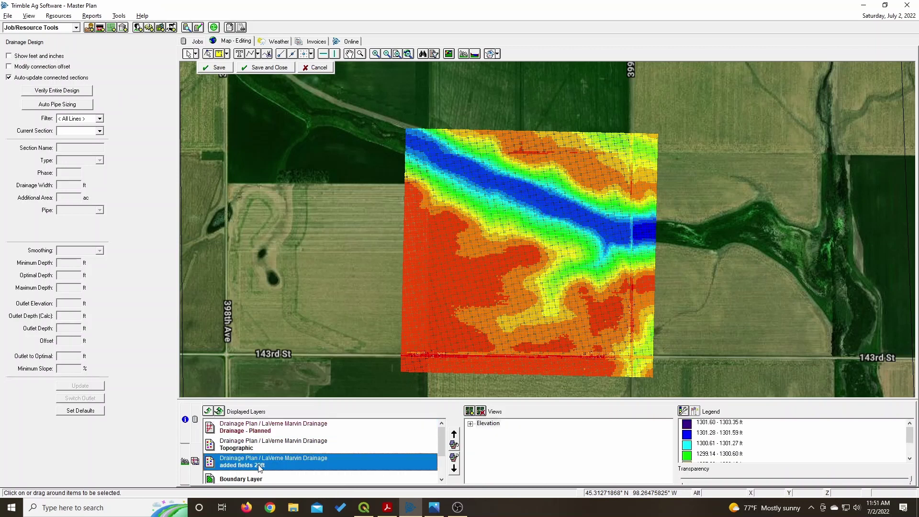
pyautogui.click(259, 434)
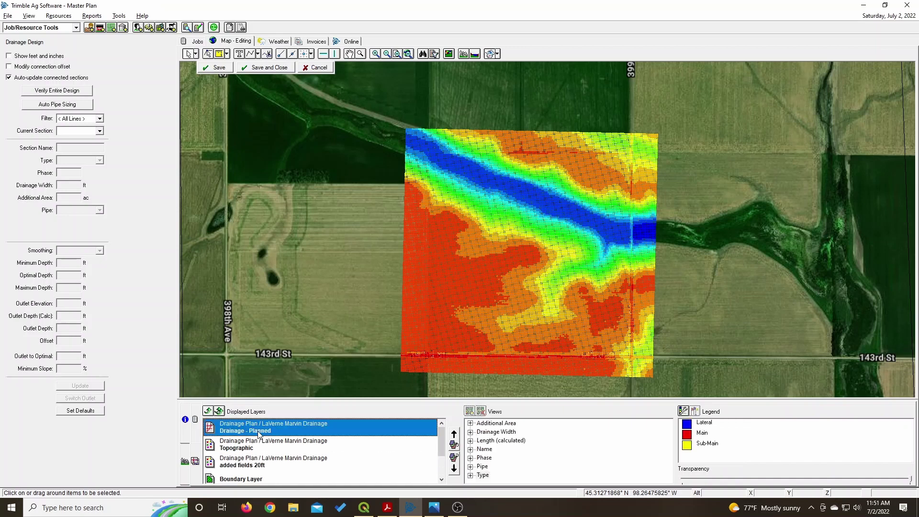
pyautogui.click(250, 54)
pyautogui.scroll(1, 614, 247)
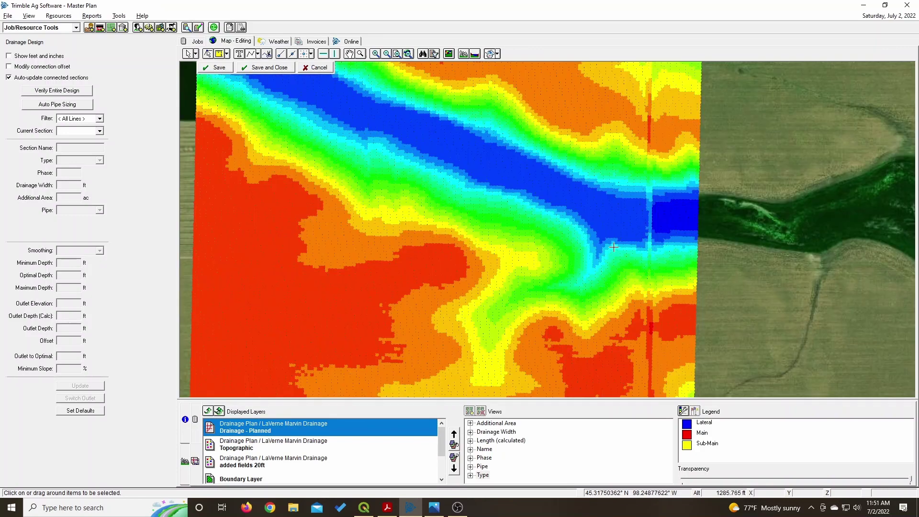
pyautogui.click(604, 238)
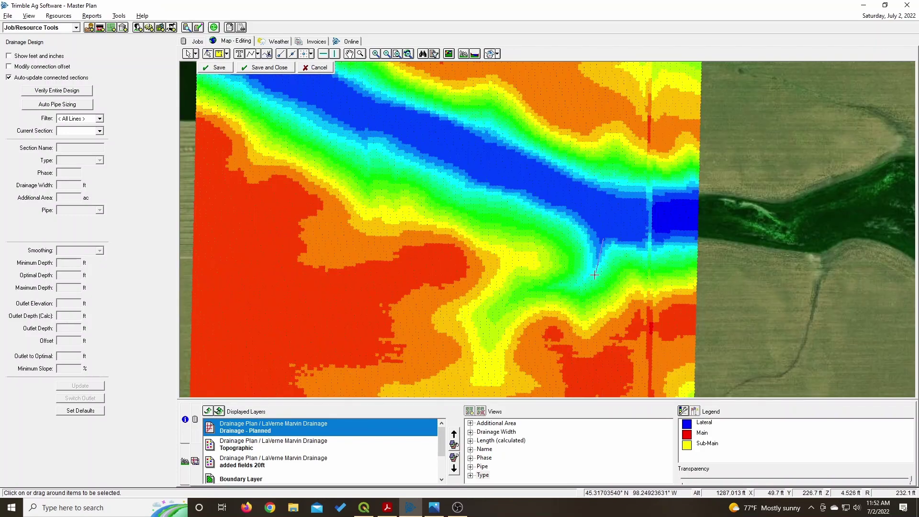
pyautogui.click(589, 283)
pyautogui.click(527, 294)
pyautogui.click(485, 323)
pyautogui.click(486, 386)
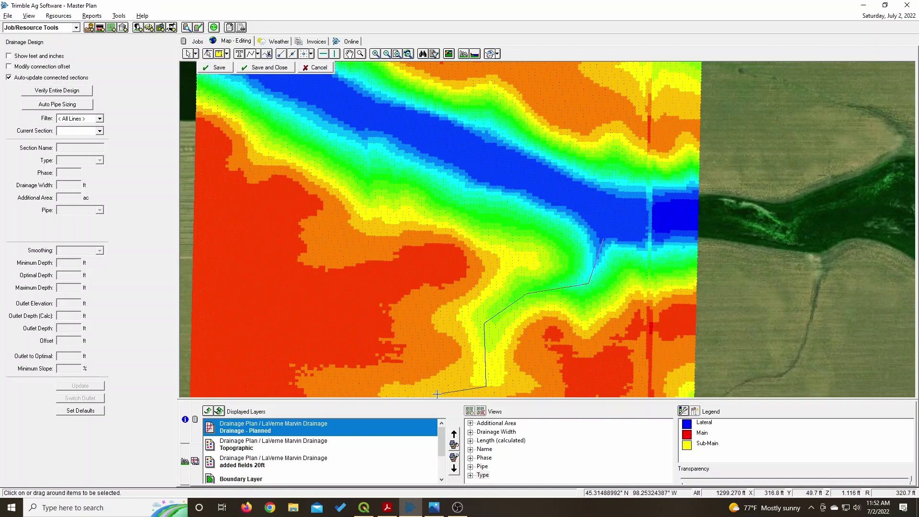
# - Finish the line as a main with outlet, then select it and show its depth profile
pyautogui.rightClick(436, 393)
pyautogui.click(455, 401)
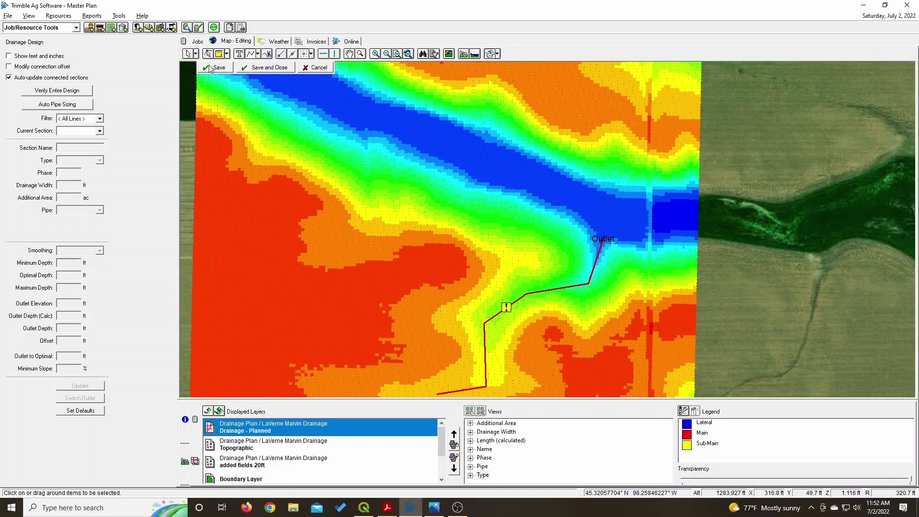
pyautogui.click(190, 55)
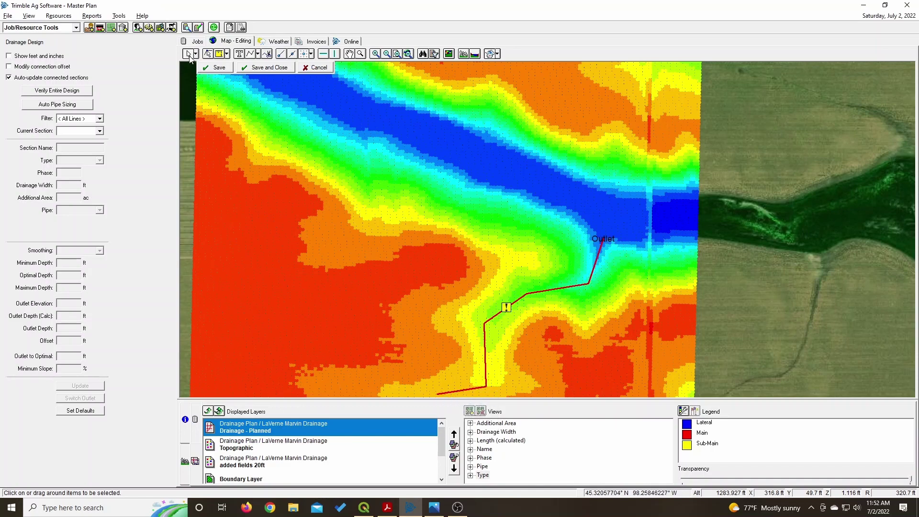
pyautogui.click(541, 296)
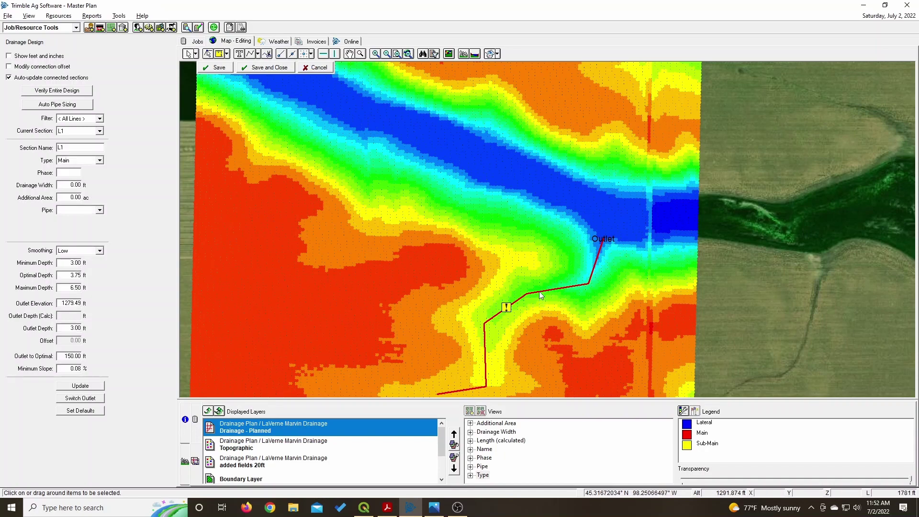
pyautogui.click(184, 462)
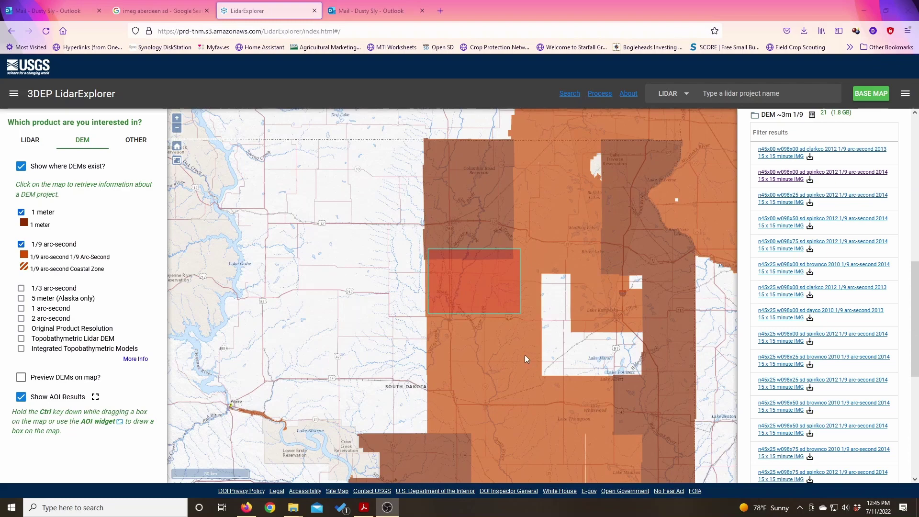
# - Zoom the LidarExplorer DEM map in on the outlined area-of-interest box
pyautogui.scroll(2, 486, 276)
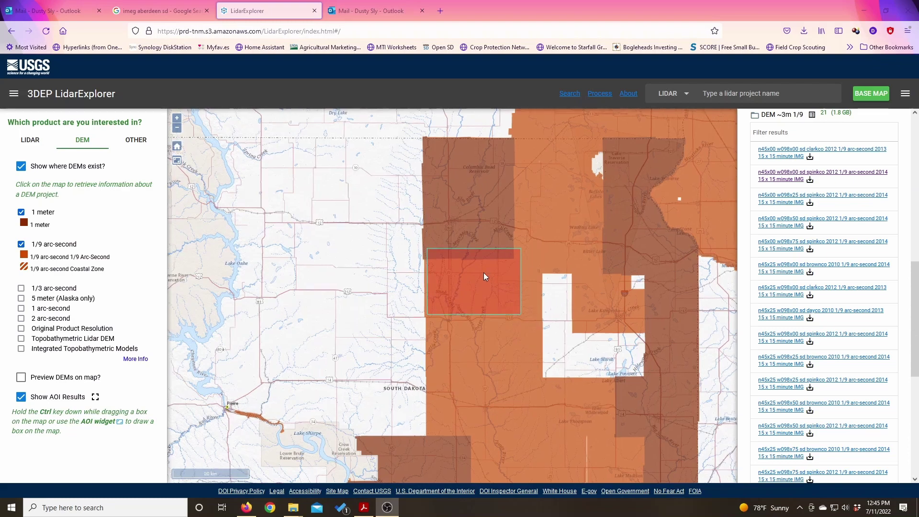
pyautogui.scroll(1, 483, 276)
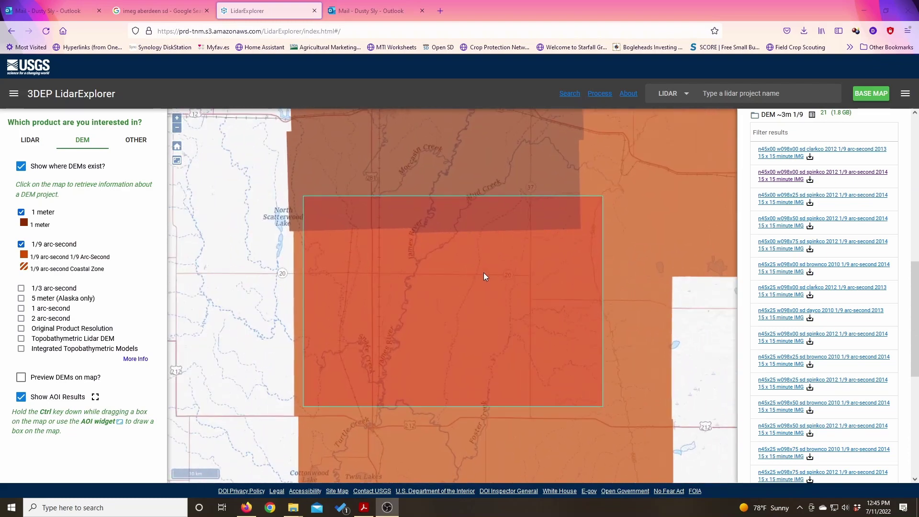